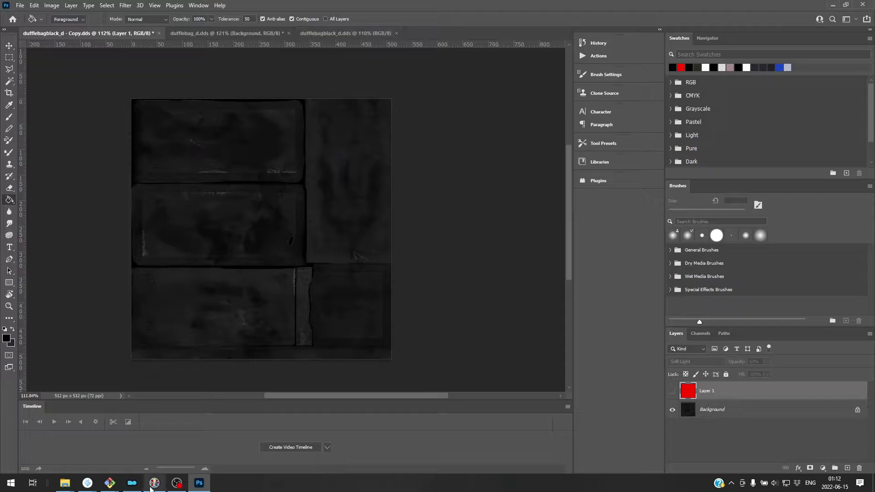
Open dufflebag_d.dds from the dufflebag textures folder as a new document, without loading mip-maps into separate layers
left_click(65, 484)
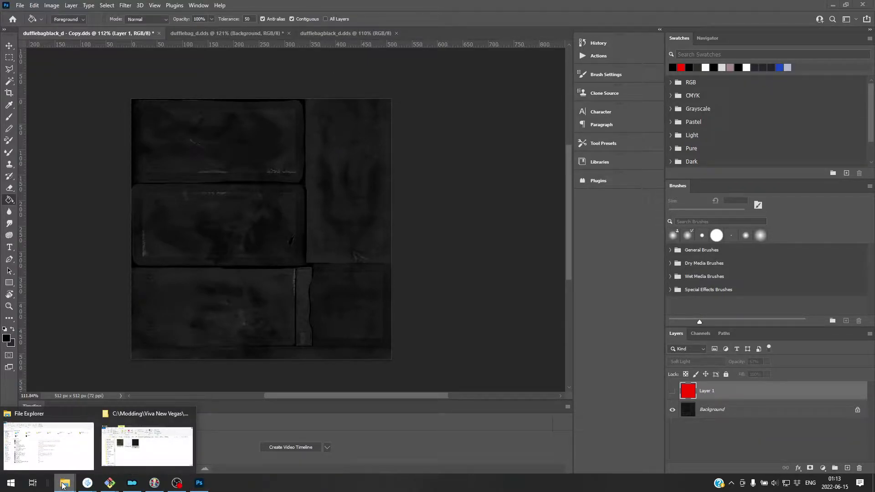
left_click(147, 446)
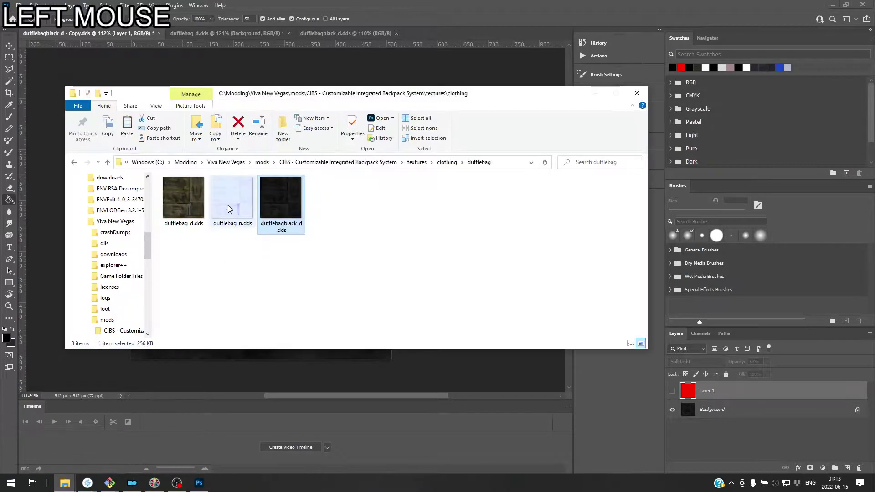
left_click_drag(184, 210, 440, 31)
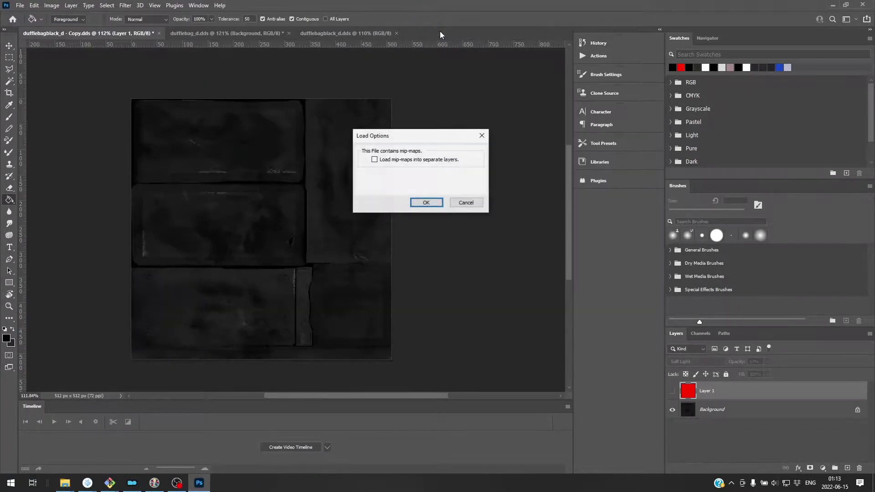
left_click(428, 203)
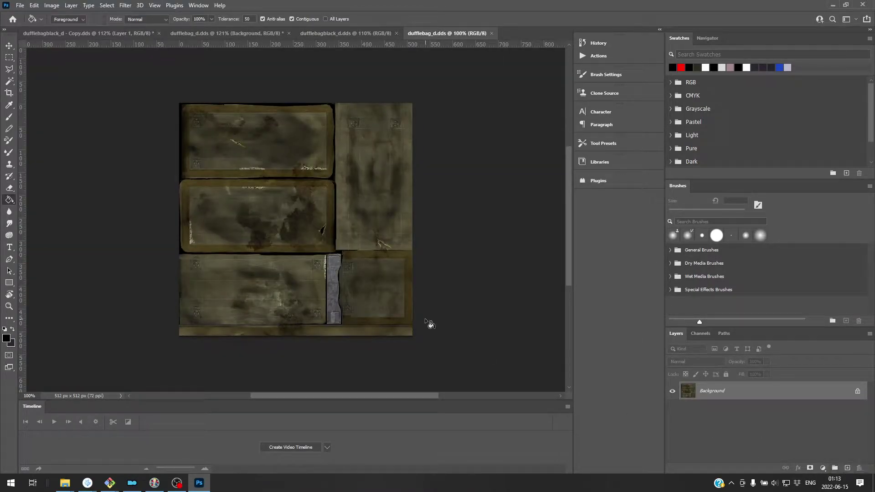
scroll(423, 301, "up", 3)
scroll(423, 301, "up", 2)
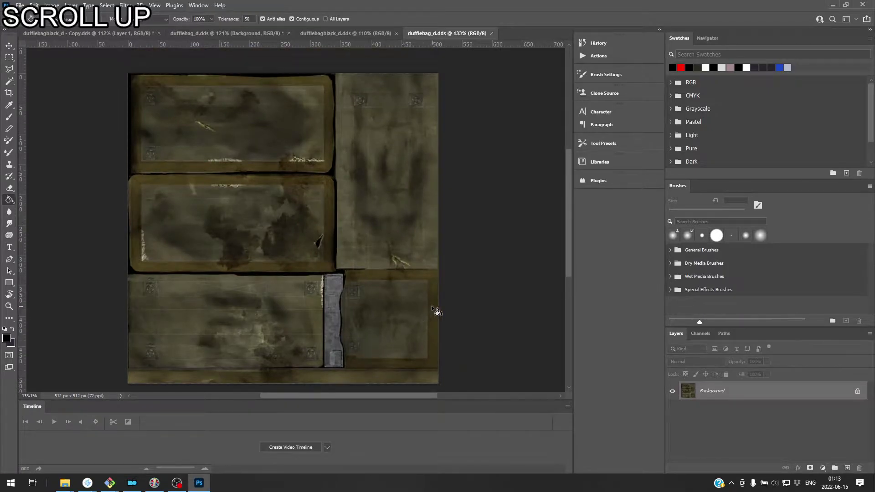
Add a new layer filled with solid red and lower its opacity to 32%
left_click(847, 468)
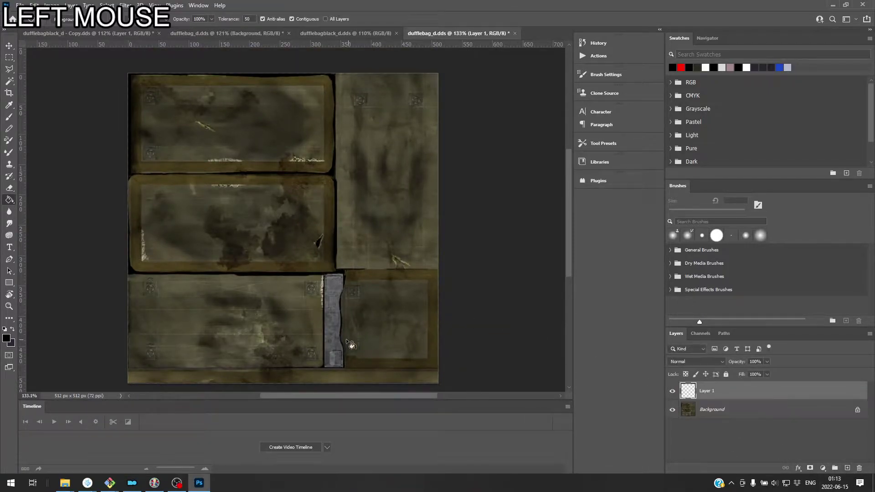
left_click(6, 339)
left_click(433, 111)
left_click(524, 107)
key("g")
left_click(130, 332)
left_click(9, 45)
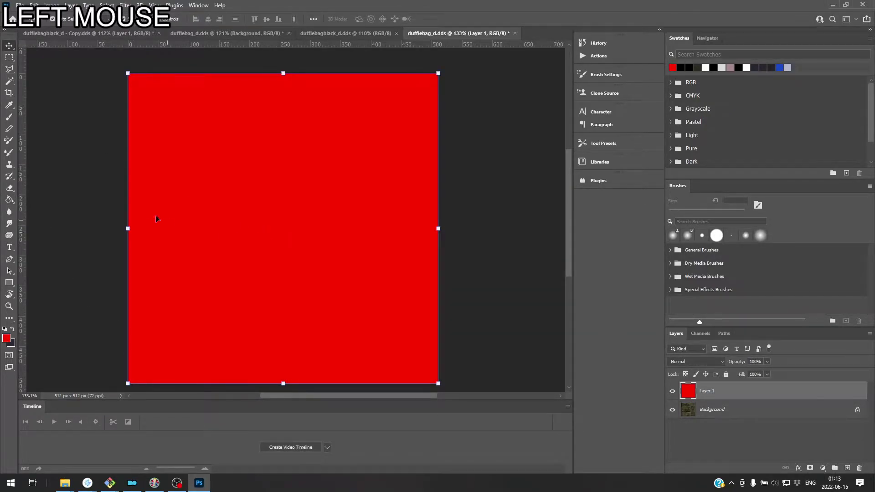
left_click_drag(767, 361, 739, 373)
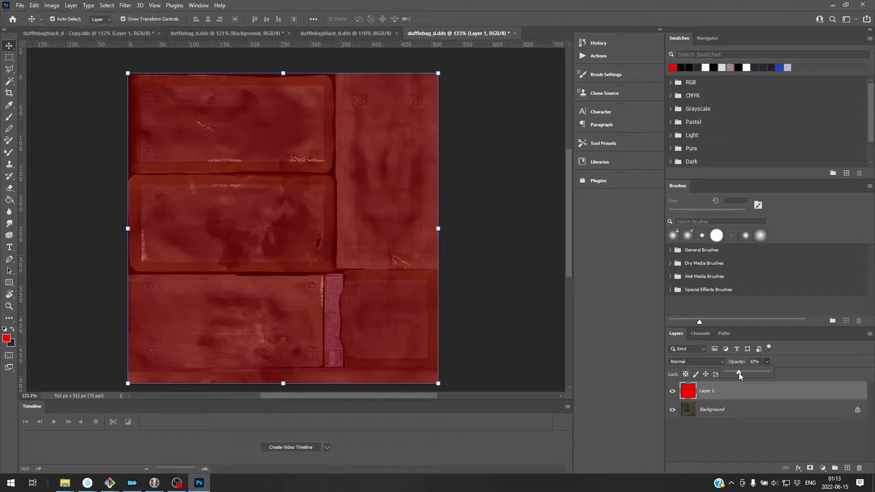
Hide the red layer and open the Hue/Saturation adjustment for the Background layer
left_click(742, 412)
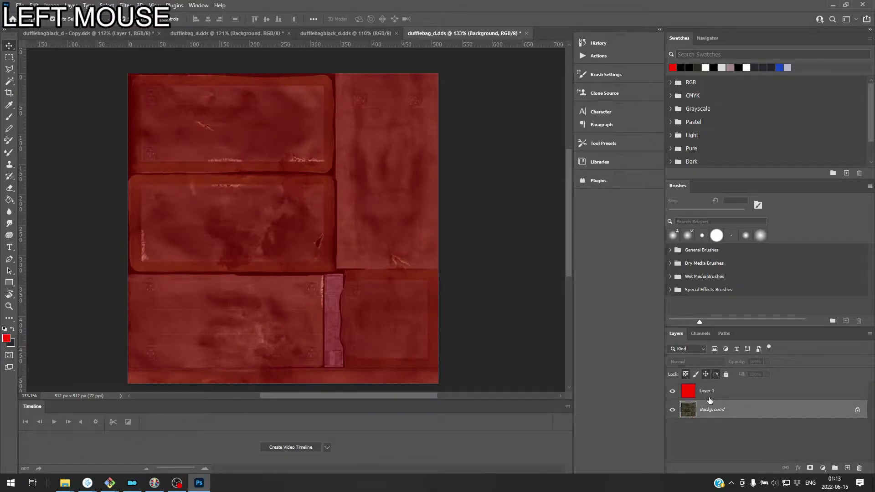
left_click(673, 391)
left_click(58, 6)
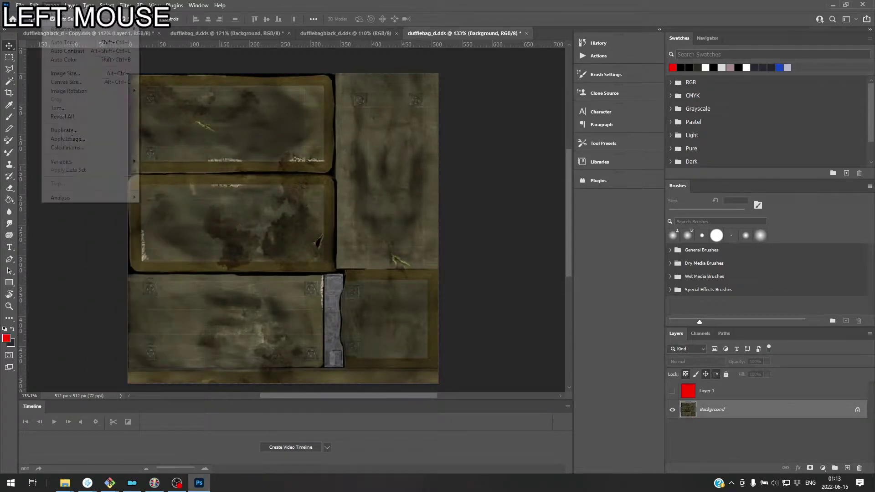
left_click(70, 5)
left_click(39, 7)
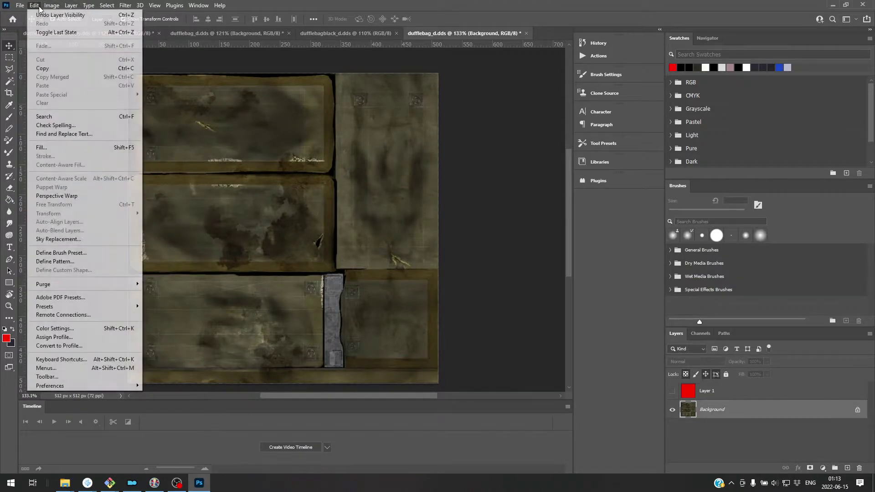
mouse_move(51, 5)
left_click(66, 28)
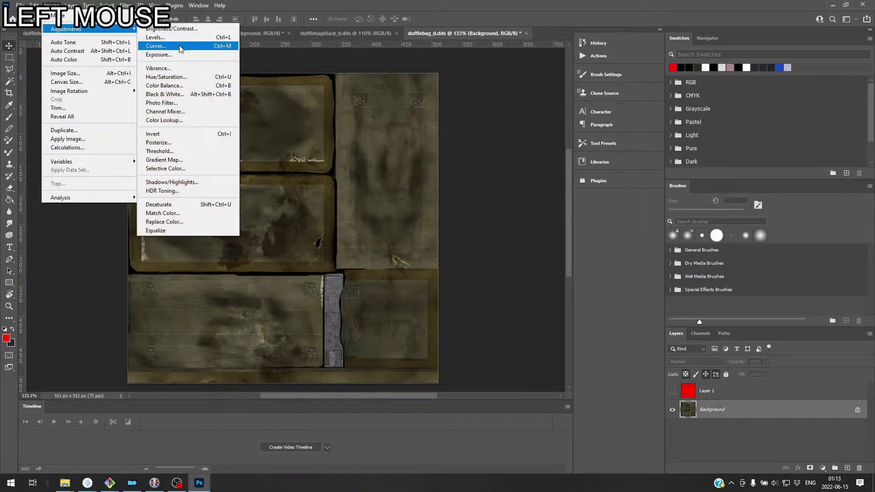
left_click(190, 77)
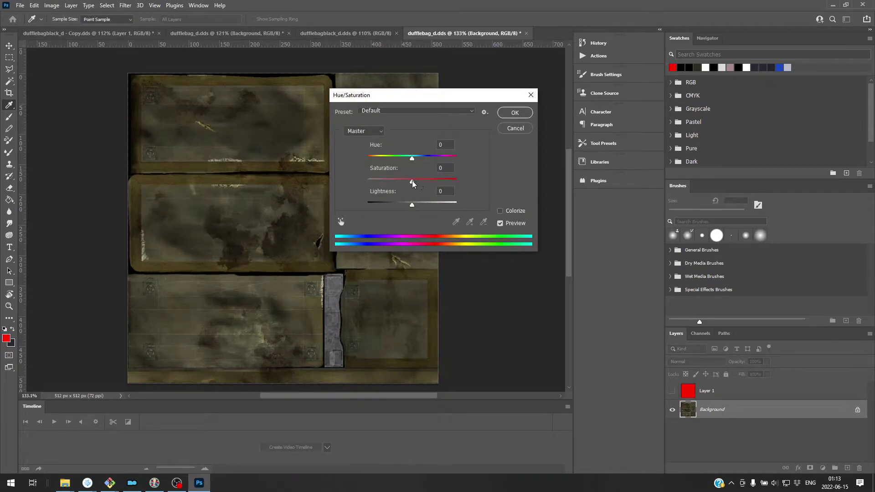
Shift the Background's hue to -41 with saturation at 0, and apply the adjustment
left_click_drag(413, 162, 425, 186)
key("alt")
scroll(227, 206, "up", 2)
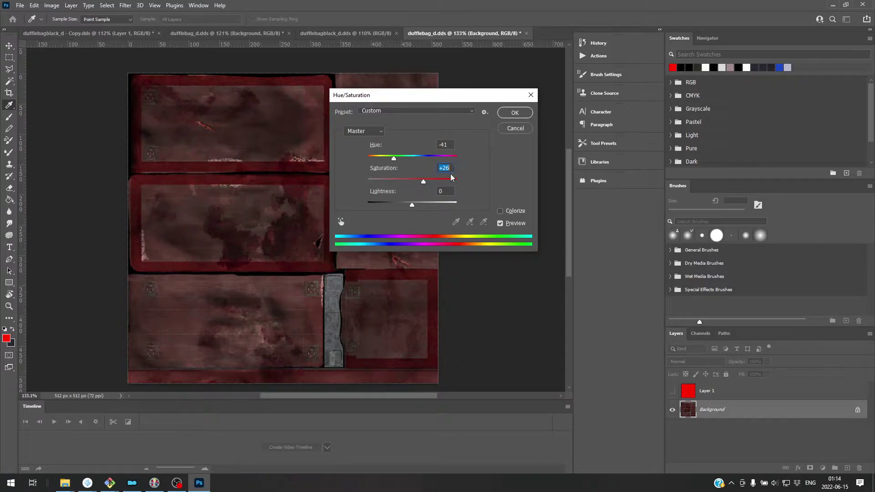
type("0")
key("BackSpace")
type("0")
left_click(515, 112)
scroll(235, 253, "down", 2)
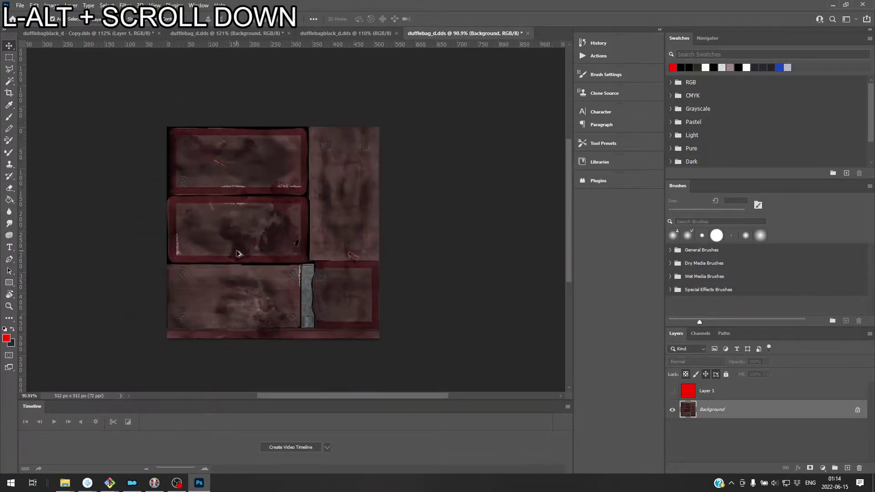
scroll(237, 253, "up", 2)
Show the red layer again and reduce its opacity to 16%
left_click(742, 398)
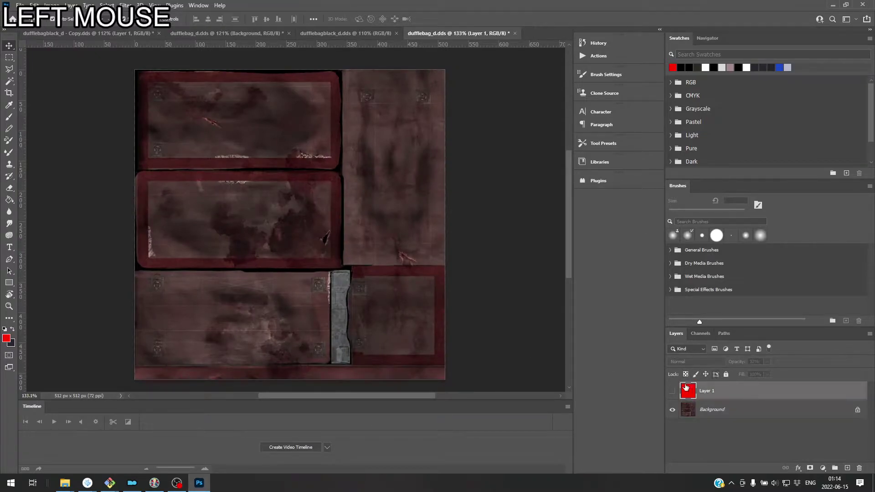
left_click(672, 391)
left_click(765, 362)
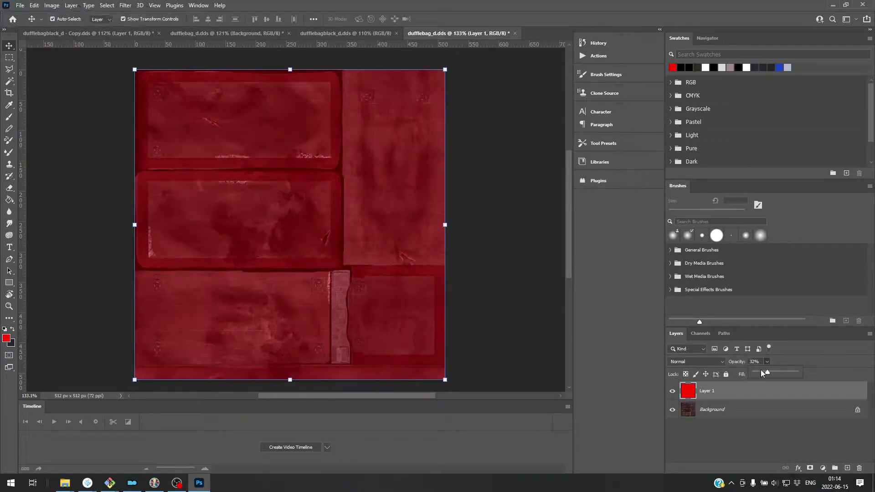
left_click_drag(765, 373, 762, 374)
Set the red layer's blend mode to Color and inspect the tinted texture
left_click(695, 349)
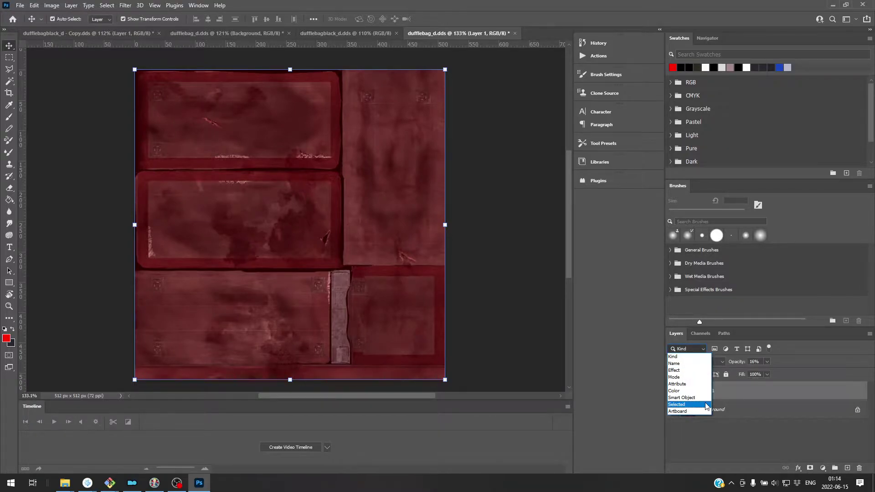
left_click(722, 361)
left_click(722, 362)
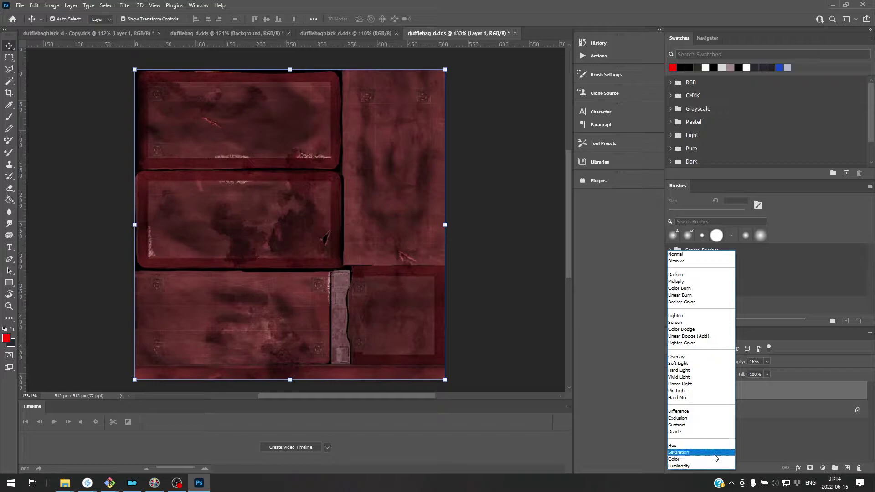
left_click(714, 460)
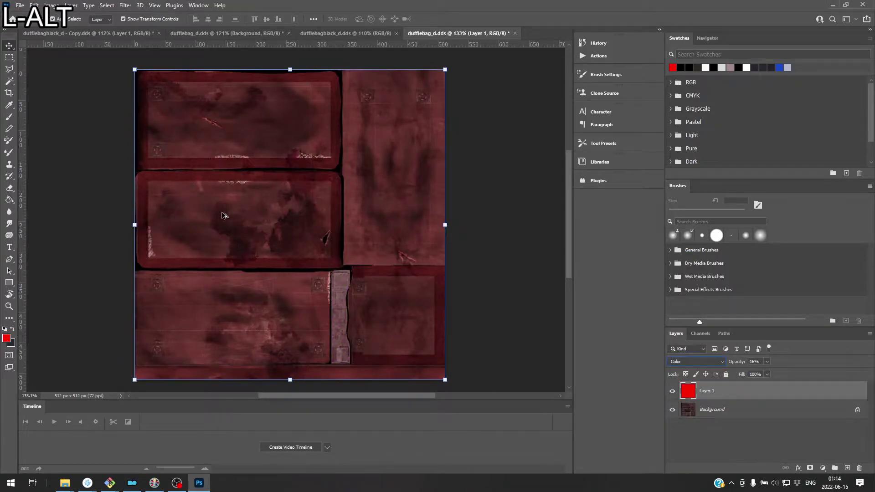
left_click(486, 221)
scroll(221, 212, "up", 3)
scroll(220, 212, "down", 5)
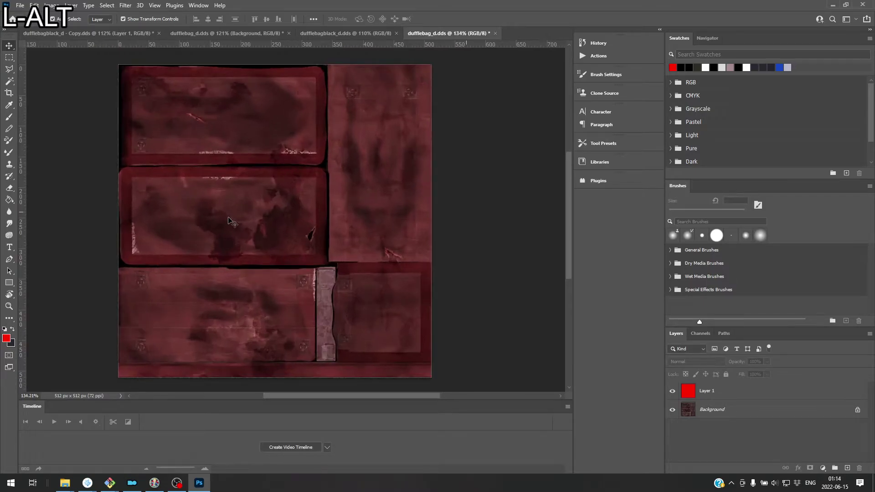
scroll(229, 221, "down", 2)
Fine-tune the red layer's opacity to 18%, checking the tint on the texture up close
left_click(745, 391)
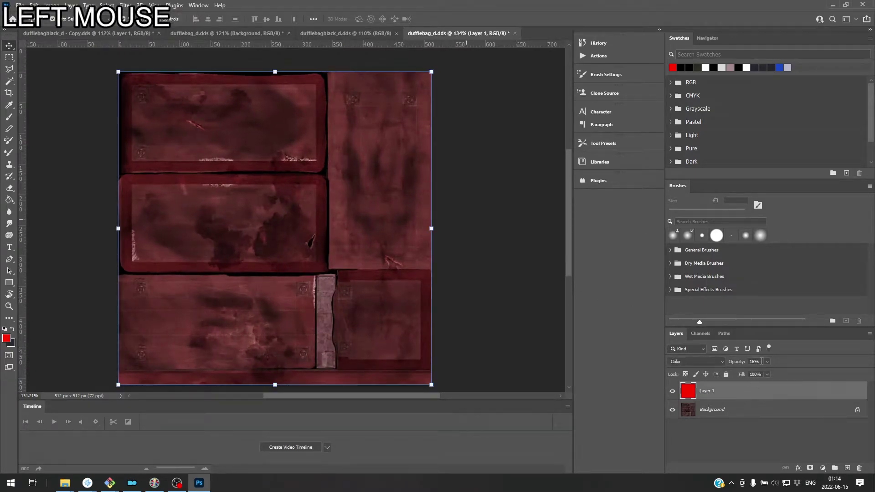
left_click_drag(773, 373, 770, 373)
scroll(211, 220, "down", 5)
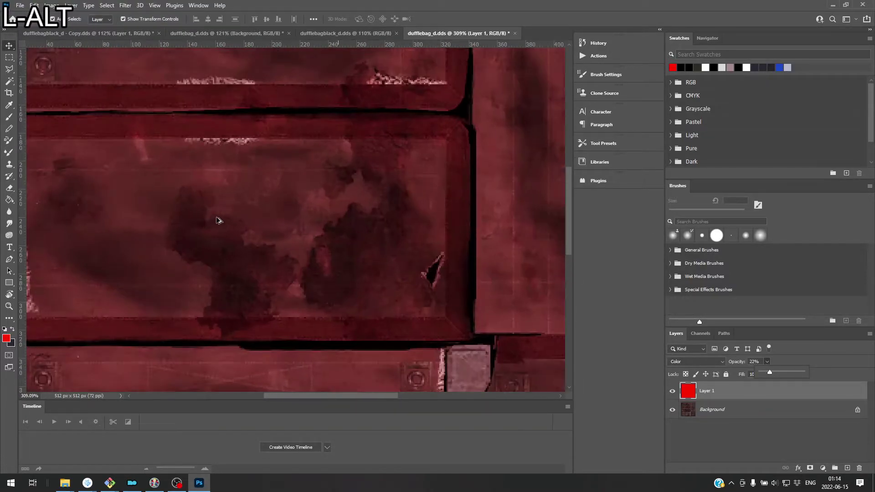
scroll(231, 230, "down", 4)
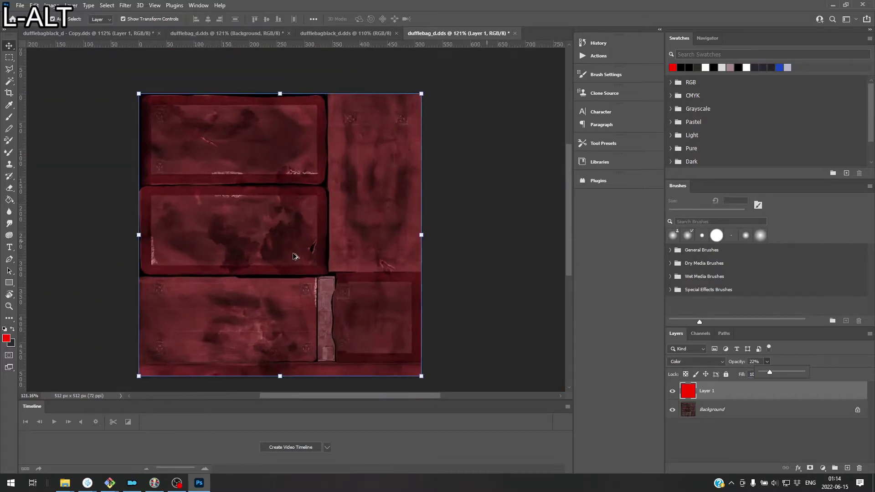
left_click_drag(770, 373, 771, 371)
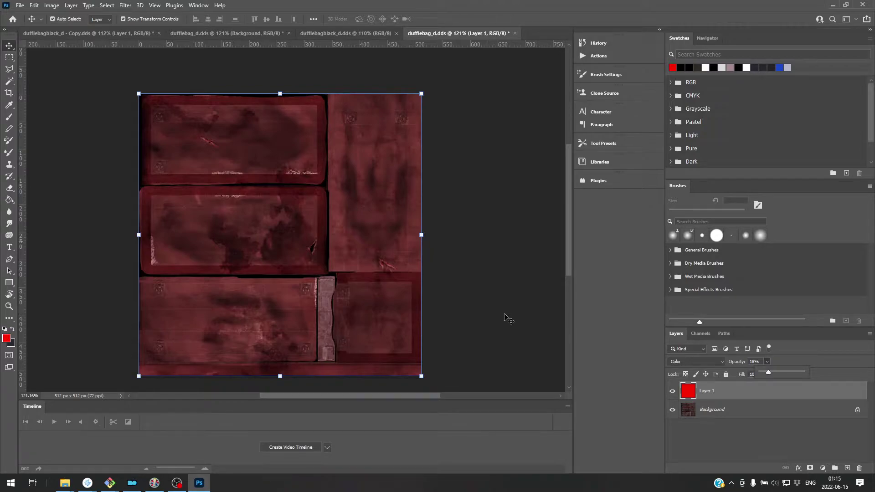
left_click(20, 5)
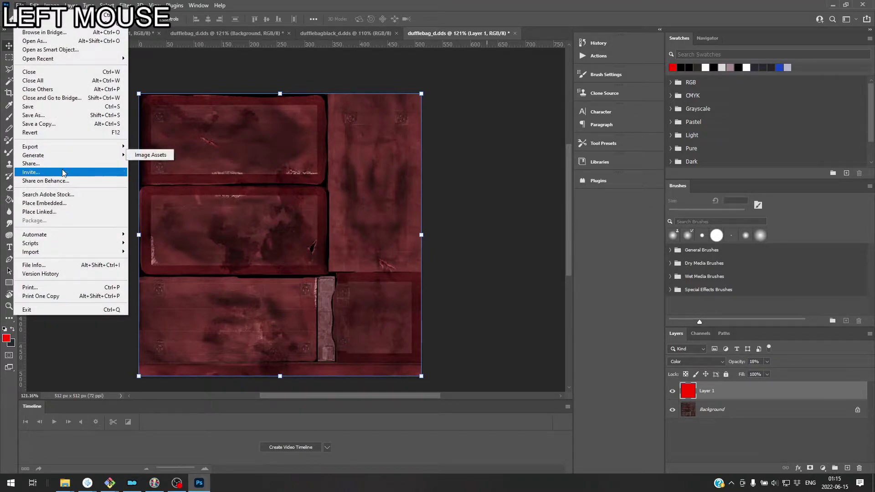
left_click(53, 115)
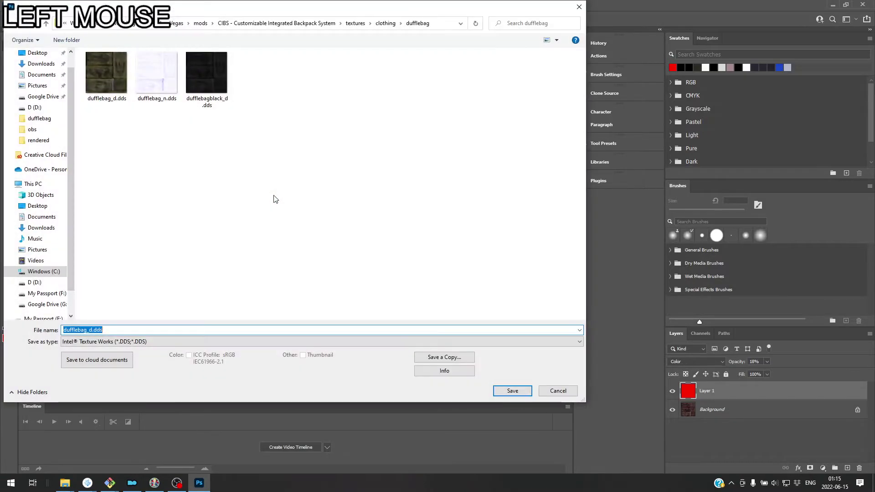
key("Left")
key("Right")
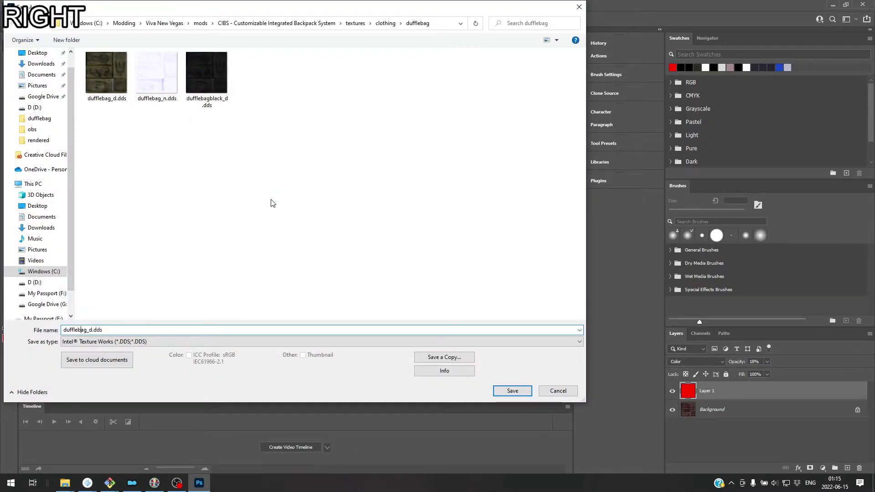
key("Right")
key("Right")
type("red")
left_click(165, 343)
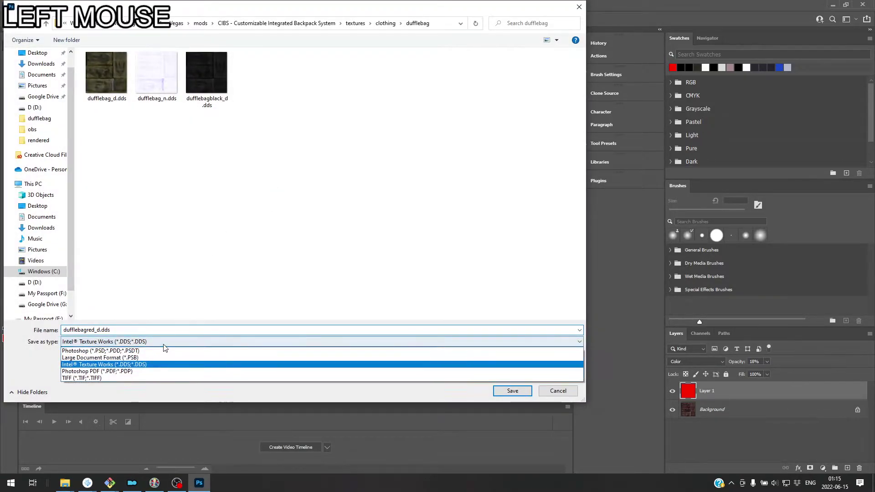
key("Escape")
key("Escape")
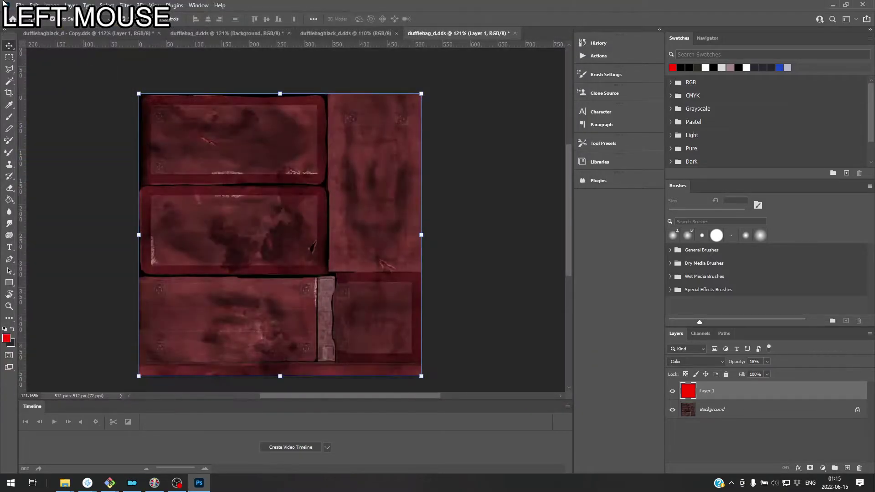
Start saving a copy of the red-tinted texture in the dufflebag folder under the name dufflebagred_d.dds
left_click(20, 5)
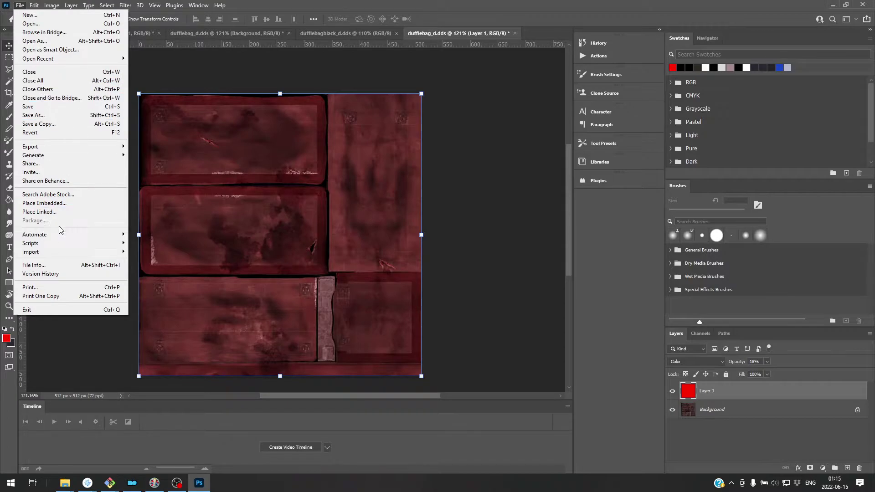
left_click(51, 123)
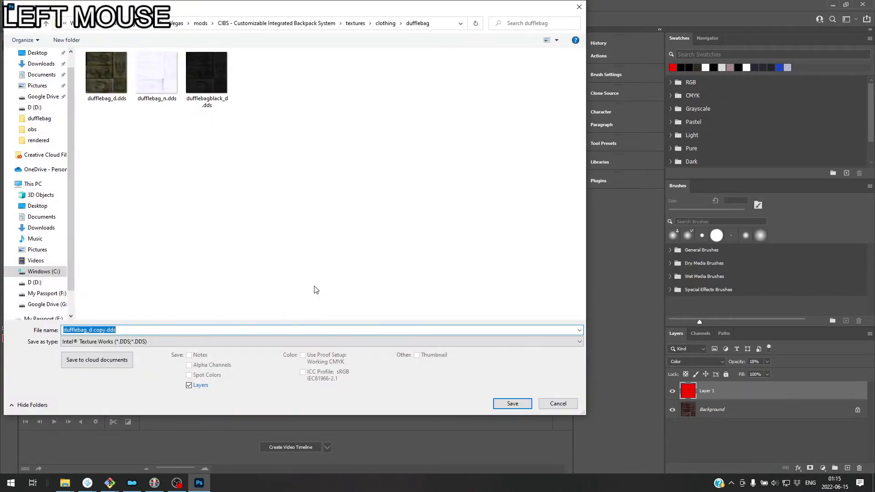
left_click(104, 330)
key("Right")
key("Right")
key("Right")
key("Right")
key("BackSpace")
key("BackSpace")
key("BackSpace")
key("BackSpace")
key("BackSpace")
key("BackSpace")
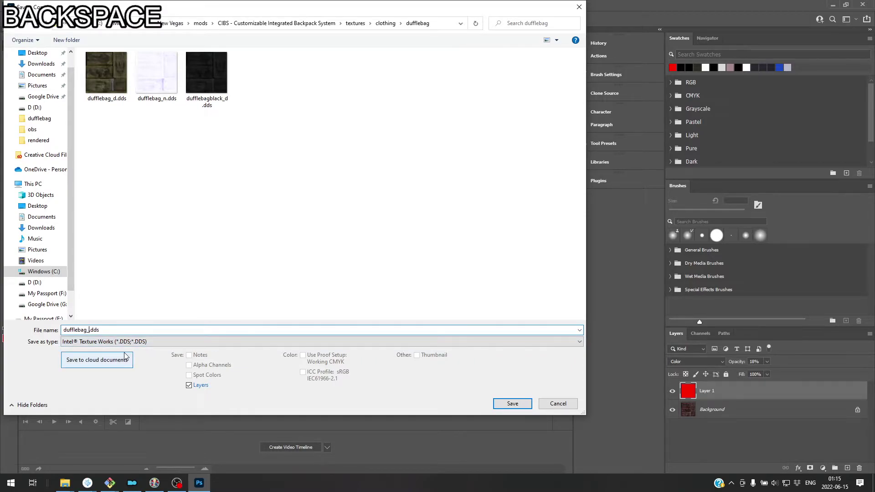
key("BackSpace")
type("red_d")
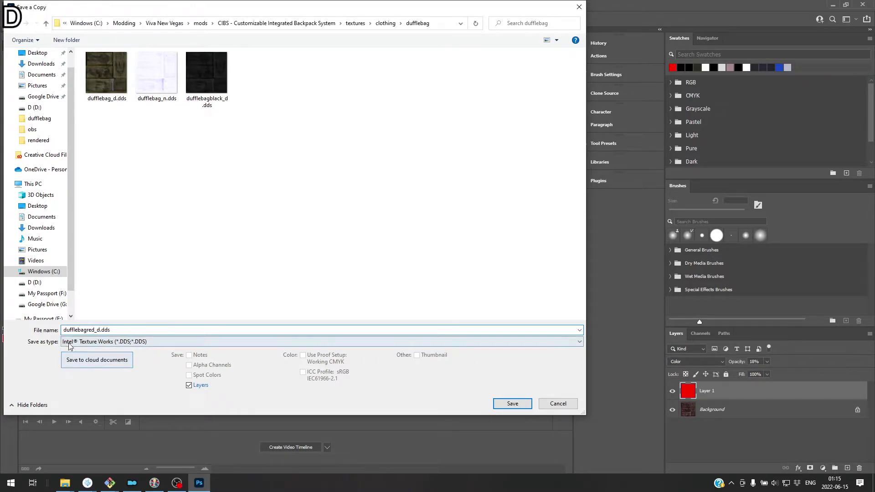
Save the copy as DDS (*.DDS) instead of Intel Texture Works, using DXT5 with mipmaps enabled and the Mitchell filter
left_click(67, 345)
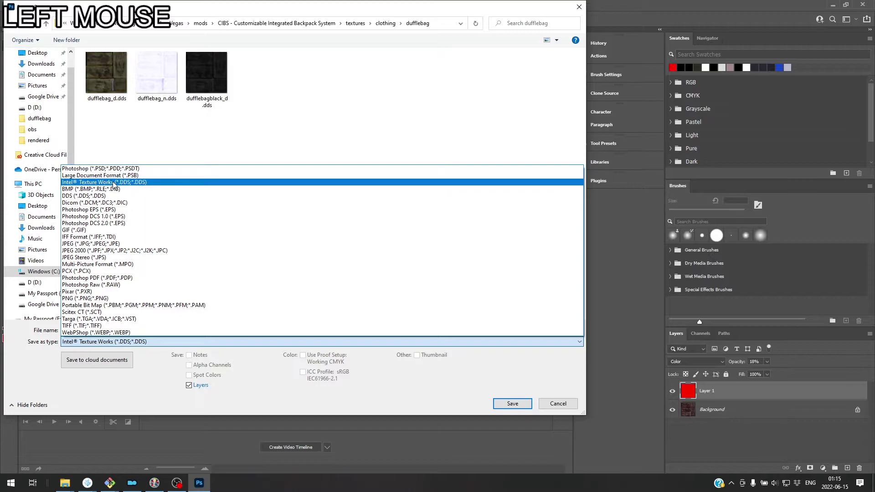
left_click(113, 196)
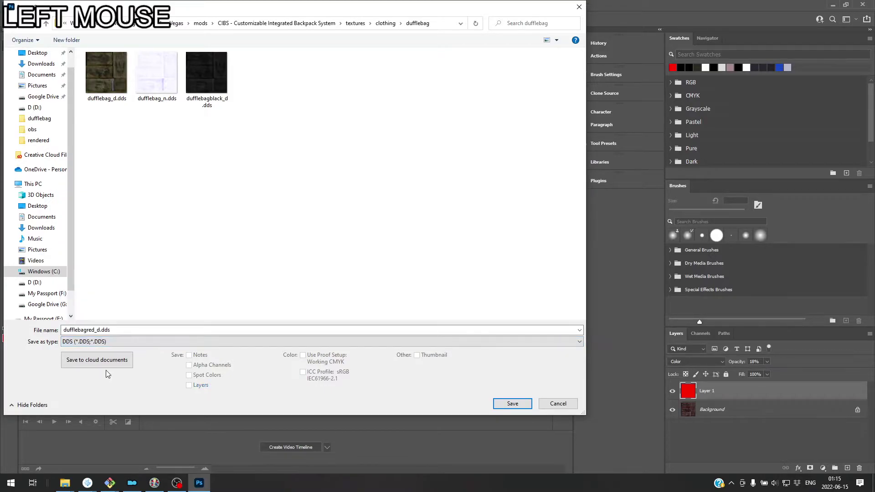
left_click(512, 404)
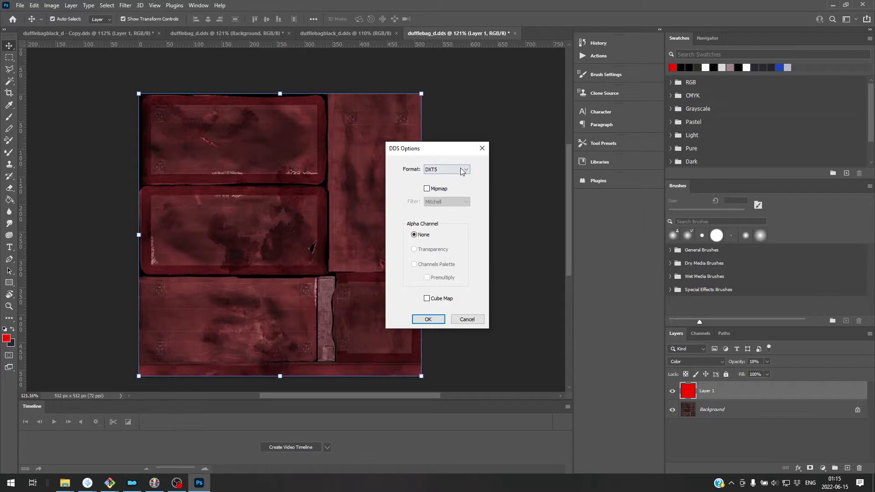
left_click(429, 194)
left_click(436, 203)
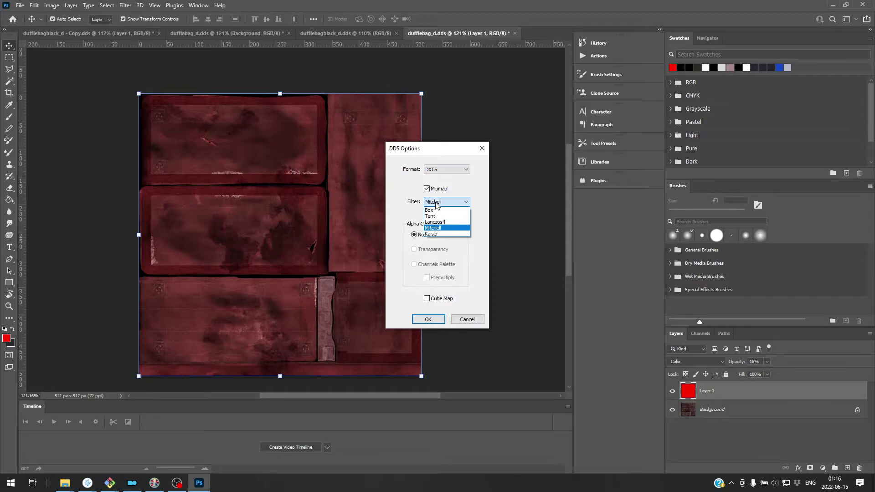
left_click(436, 206)
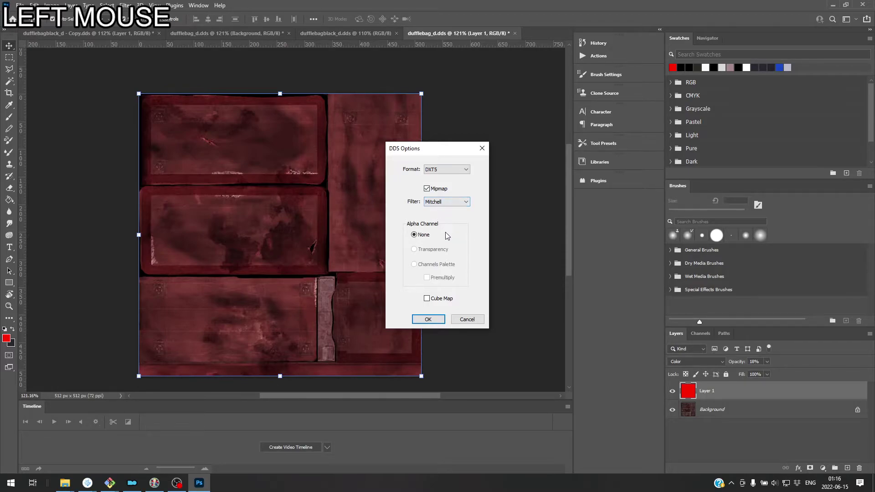
left_click(423, 322)
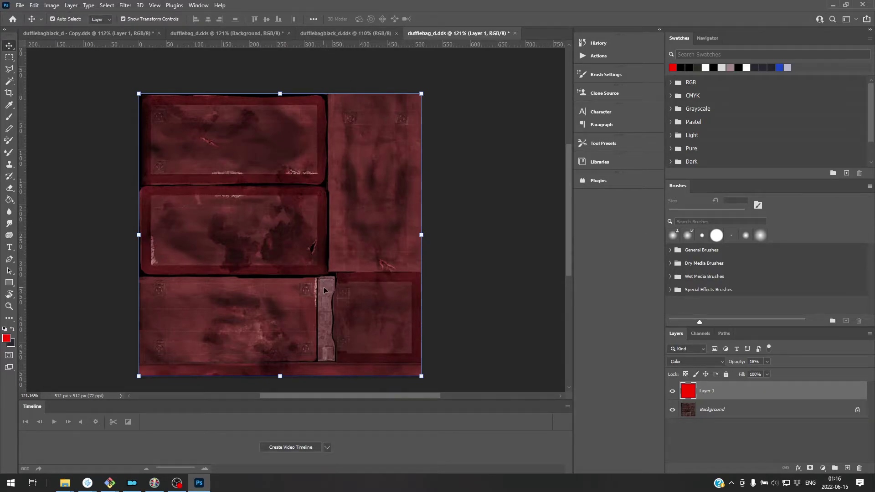
Examine the black texture in dufflebagblack_d - Copy.dds up close and as a whole
scroll(323, 290, "up", 3)
scroll(325, 289, "down", 3)
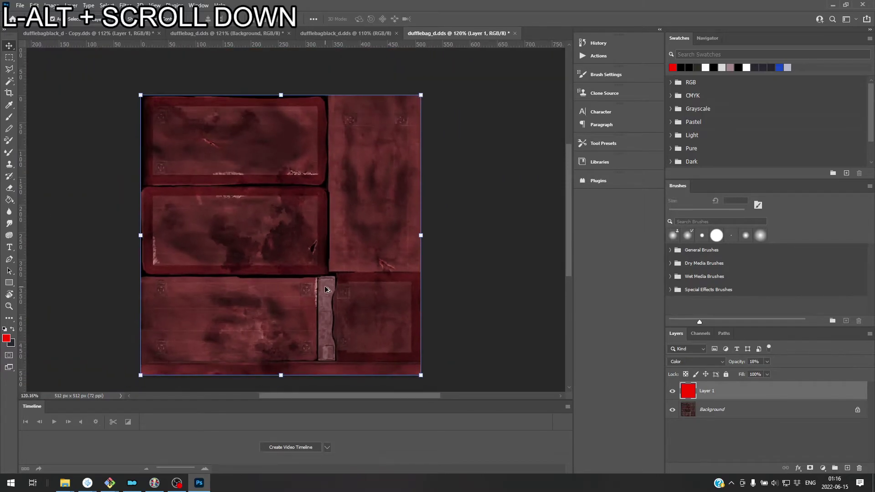
left_click(91, 33)
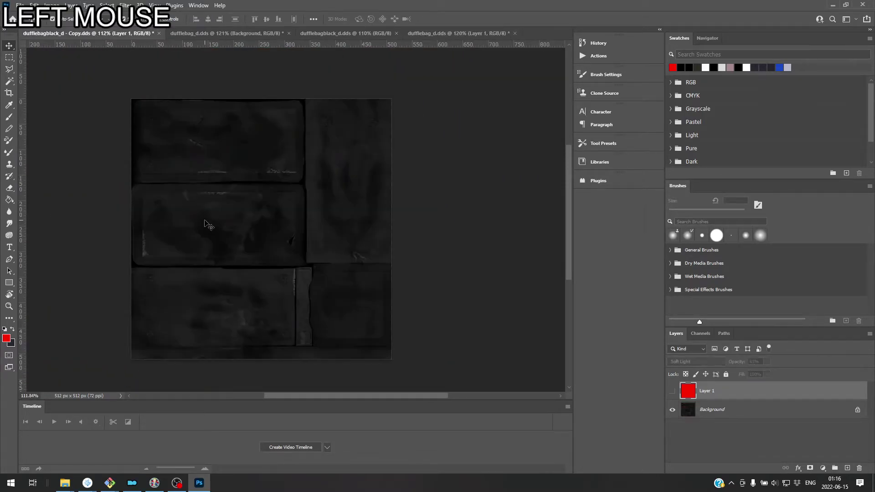
scroll(216, 237, "up", 2)
scroll(217, 237, "up", 2)
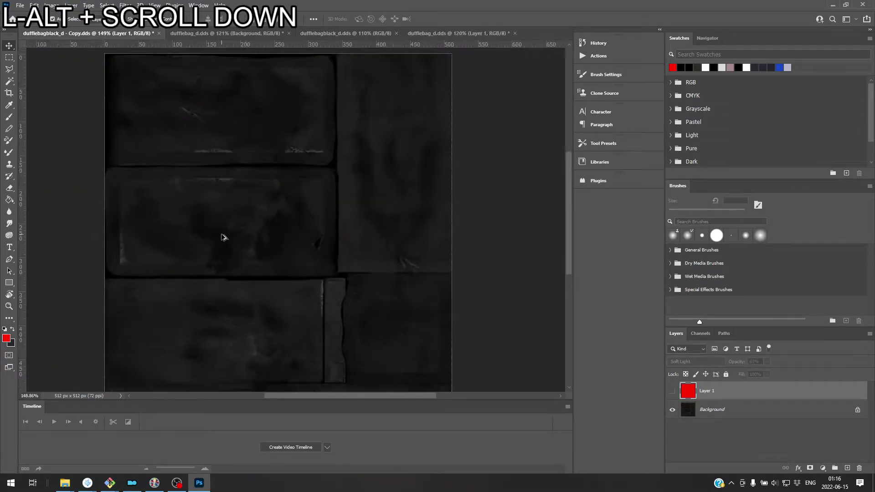
scroll(225, 239, "down", 4)
scroll(223, 241, "up", 3)
scroll(225, 222, "up", 5)
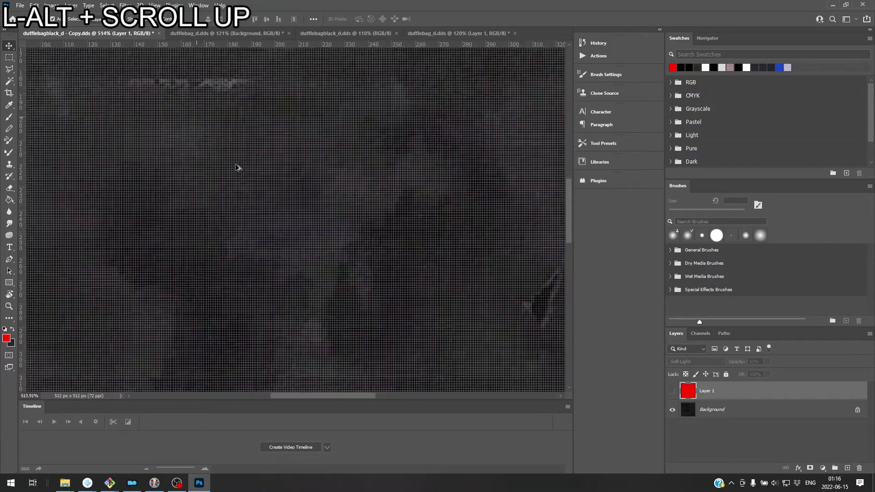
scroll(248, 185, "down", 2)
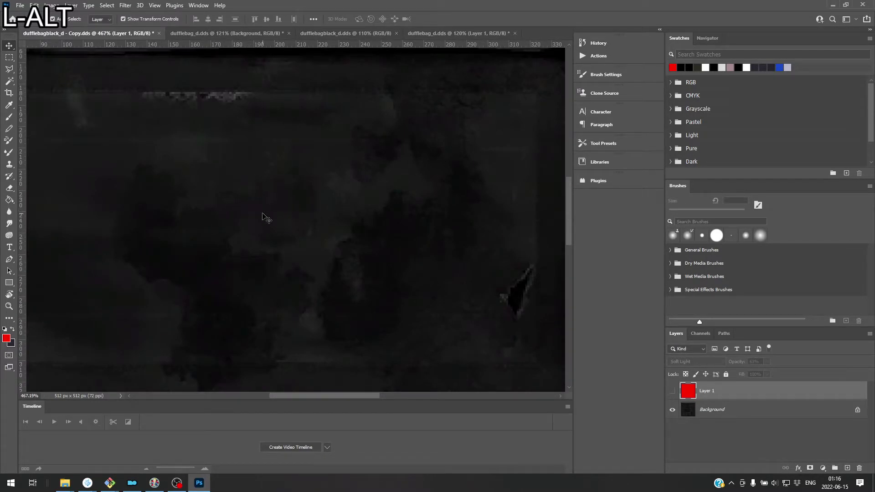
scroll(318, 209, "down", 6)
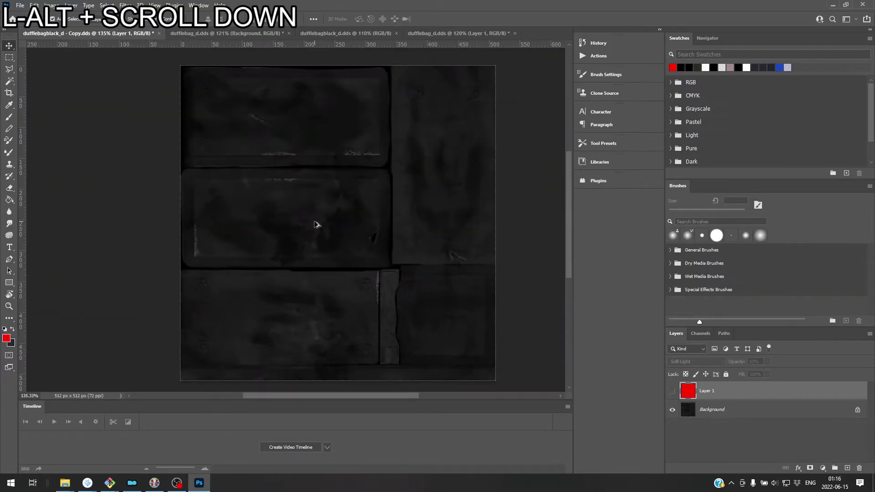
Inspect the texture in dufflebagblack_d.dds up close for comparison with the copy
left_click(355, 37)
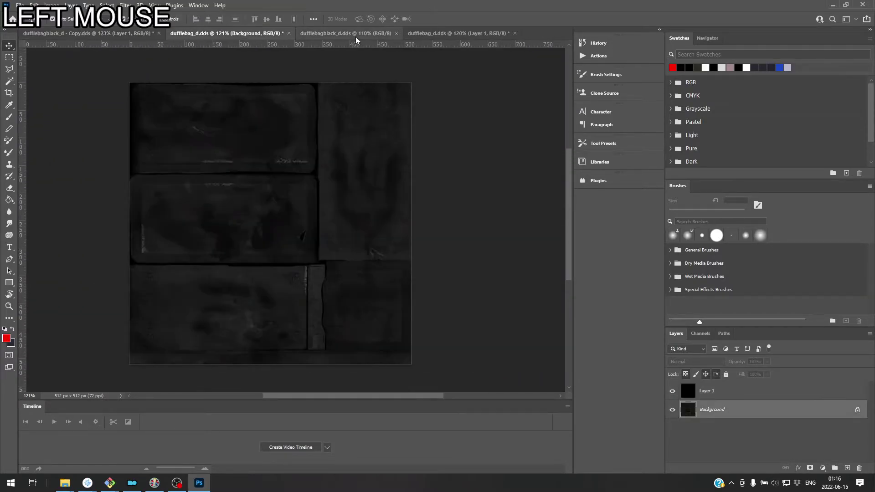
scroll(279, 256, "up", 6)
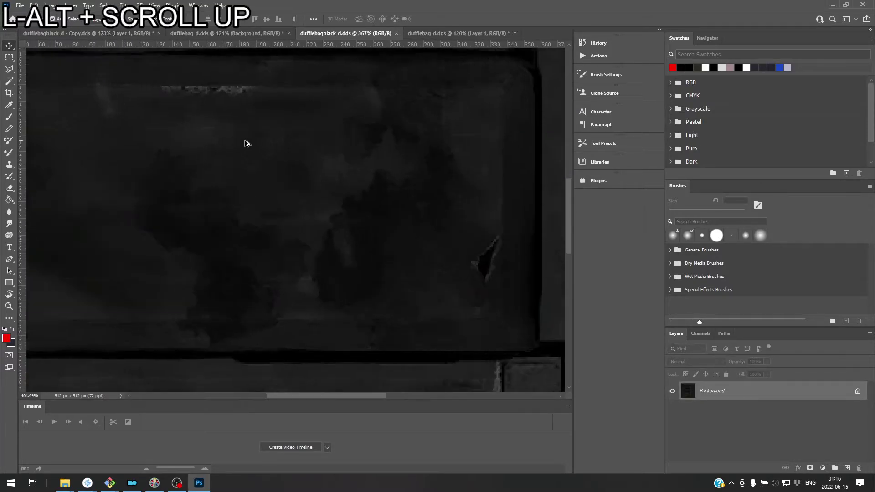
scroll(247, 144, "down", 2)
scroll(246, 143, "down", 4)
scroll(250, 155, "up", 2)
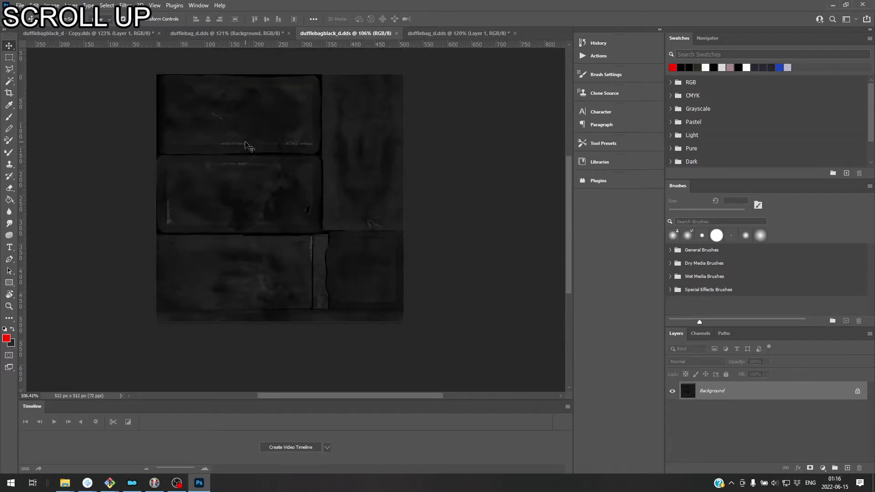
scroll(253, 176, "up", 1)
scroll(253, 177, "up", 1)
scroll(254, 182, "down", 2)
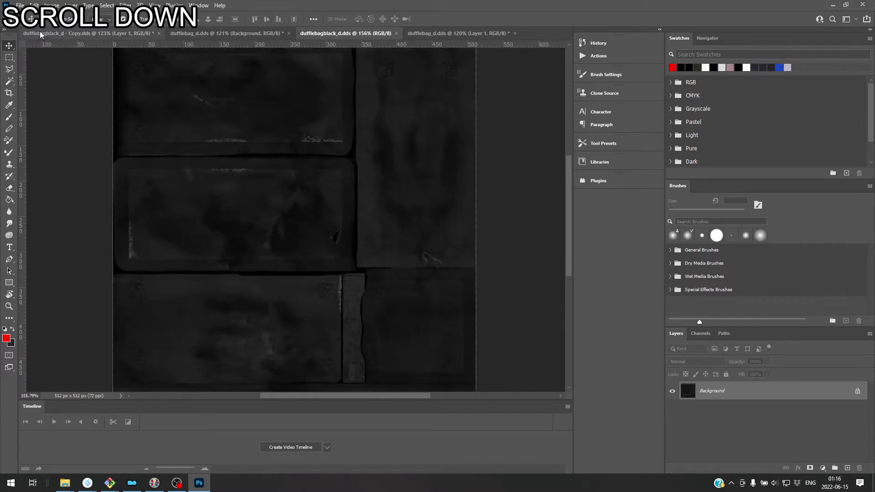
left_click(18, 6)
mouse_move(97, 148)
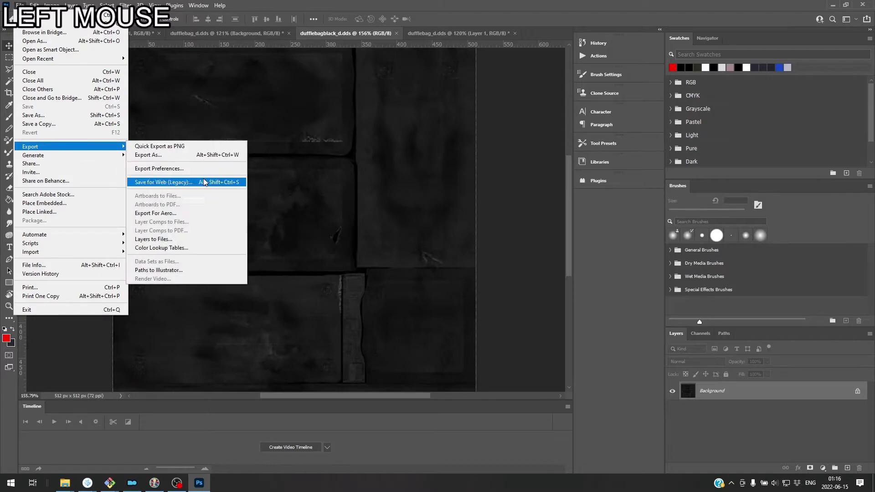
left_click(59, 117)
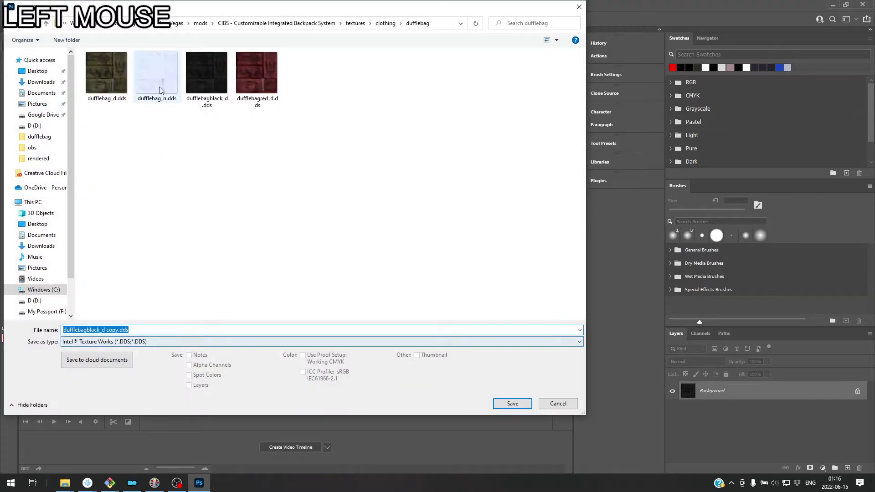
left_click(206, 77)
left_click(507, 403)
left_click(459, 241)
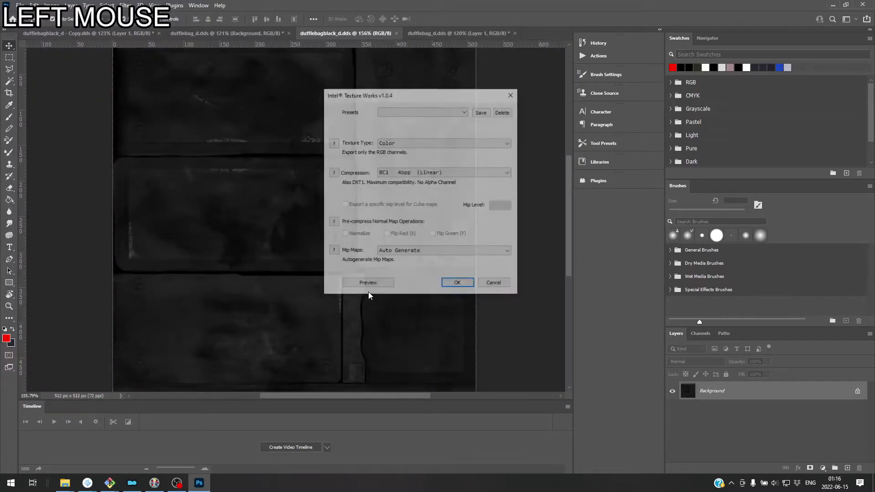
left_click(416, 173)
left_click(504, 169)
left_click(496, 286)
Save a copy of the black duffle bag texture in DDS (*.DDS) format, using DXT5, mipmaps and the Mitchell filter
left_click(19, 5)
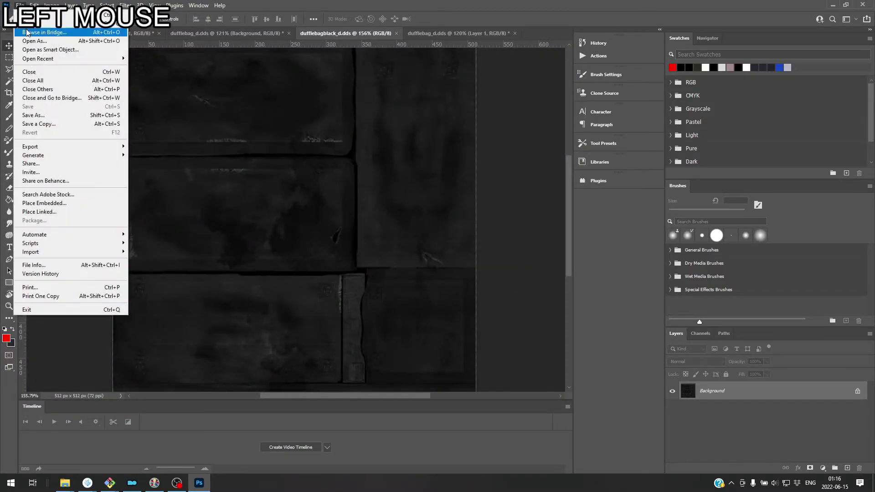
left_click(48, 124)
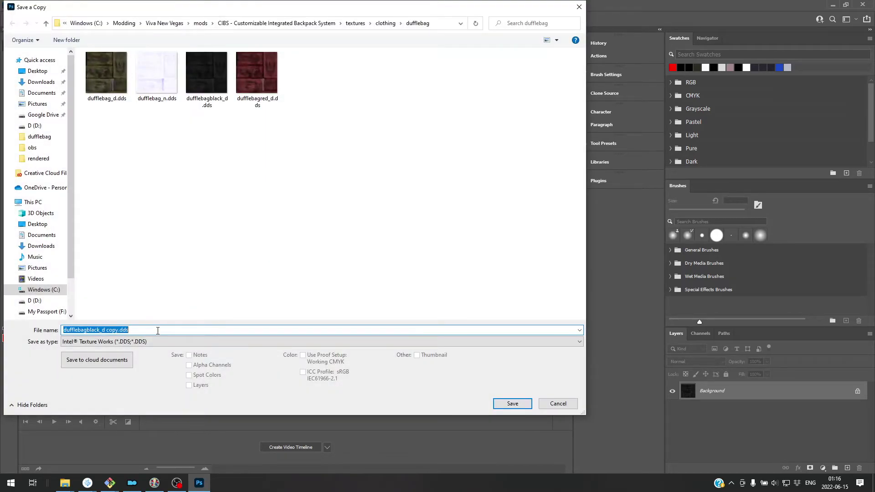
left_click(155, 341)
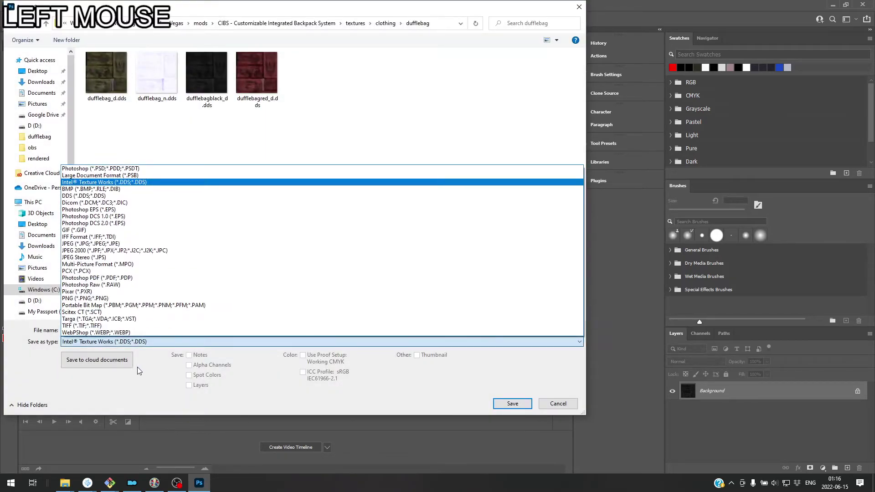
left_click(132, 196)
left_click(512, 403)
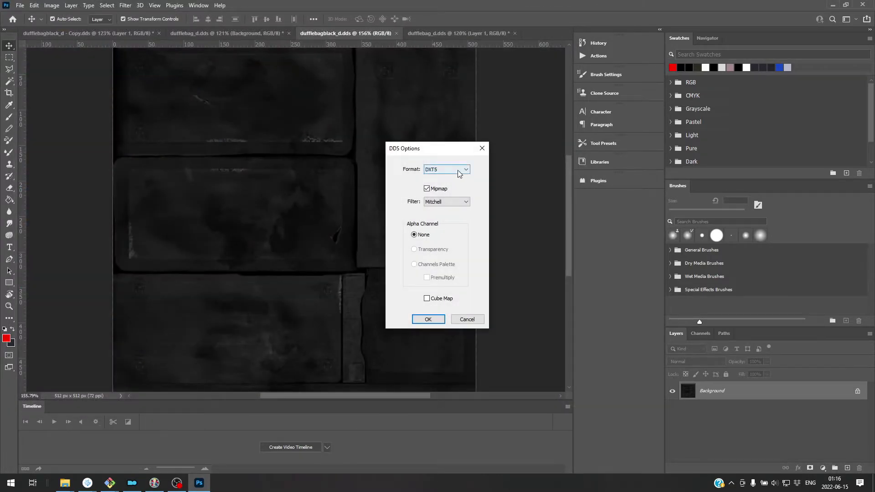
left_click(428, 319)
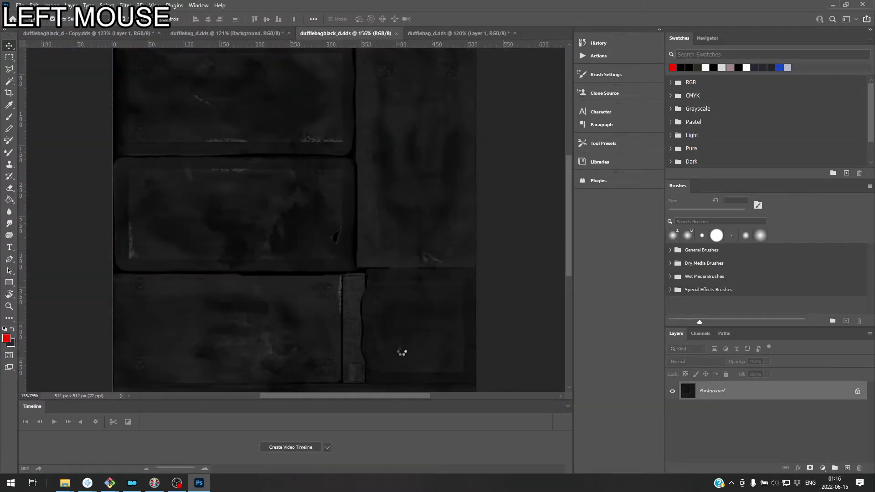
scroll(333, 368, "down", 3, "alt")
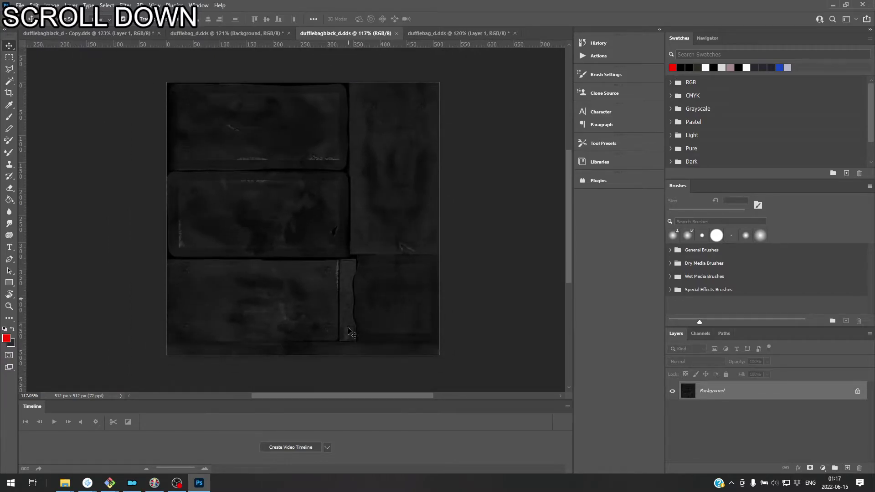
scroll(351, 337, "up", 2, "alt")
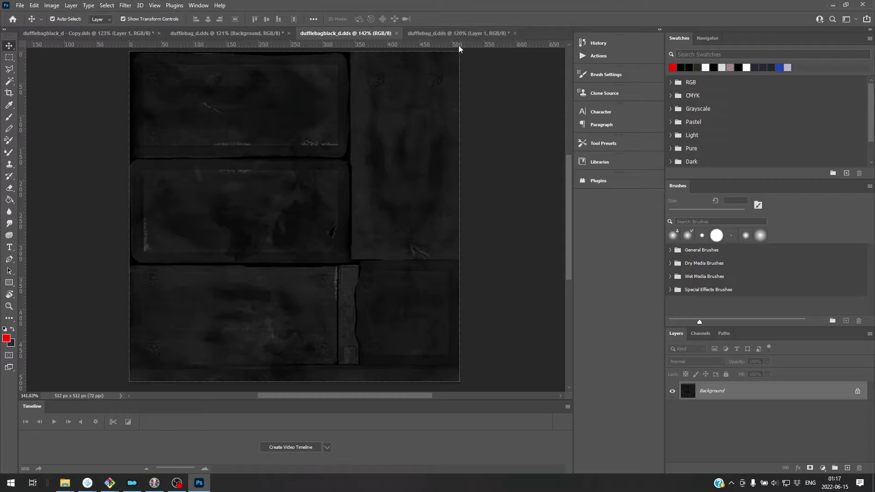
Open the saved dufflebagred_d.dds from the file explorer in Photoshop without loading its mip-maps into separate layers
left_click(71, 483)
left_click(147, 447)
left_click_drag(379, 201, 540, 39)
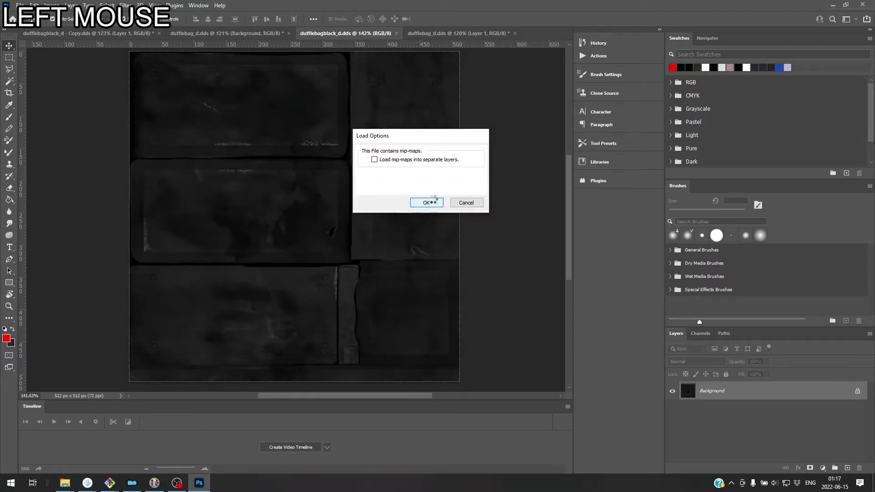
left_click(433, 202)
Examine the reopened red texture up close and as a whole to check its saved quality
scroll(244, 221, "down", 5)
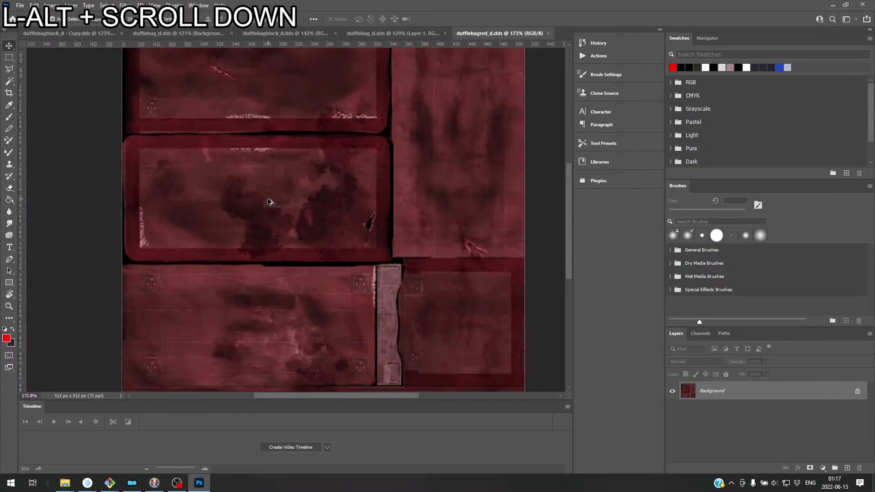
scroll(269, 202, "down", 3)
scroll(206, 99, "up", 6)
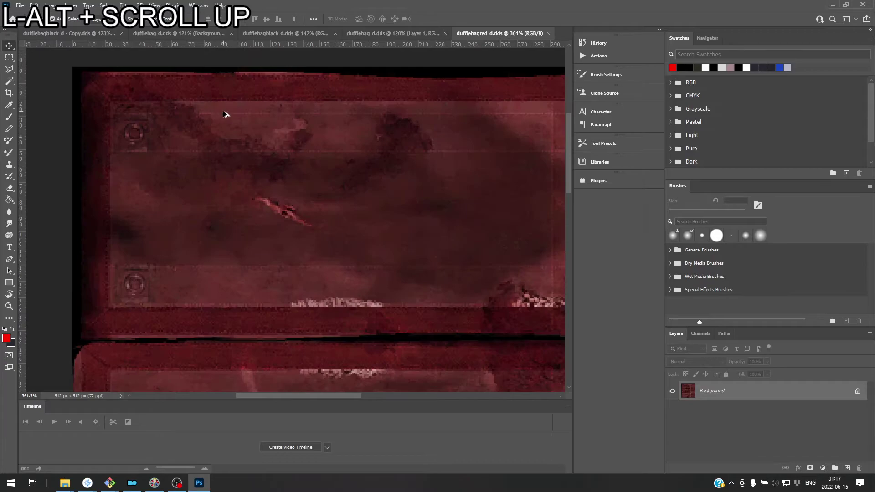
scroll(332, 176, "down", 5)
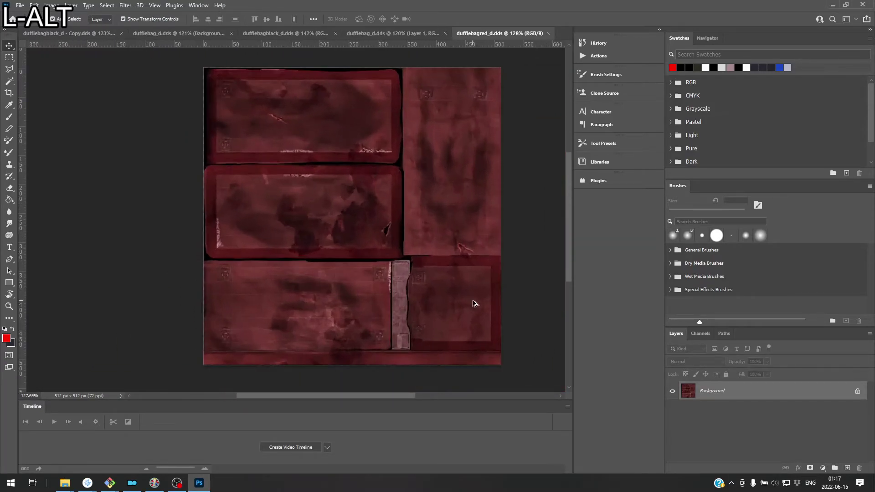
scroll(522, 296, "up", 2)
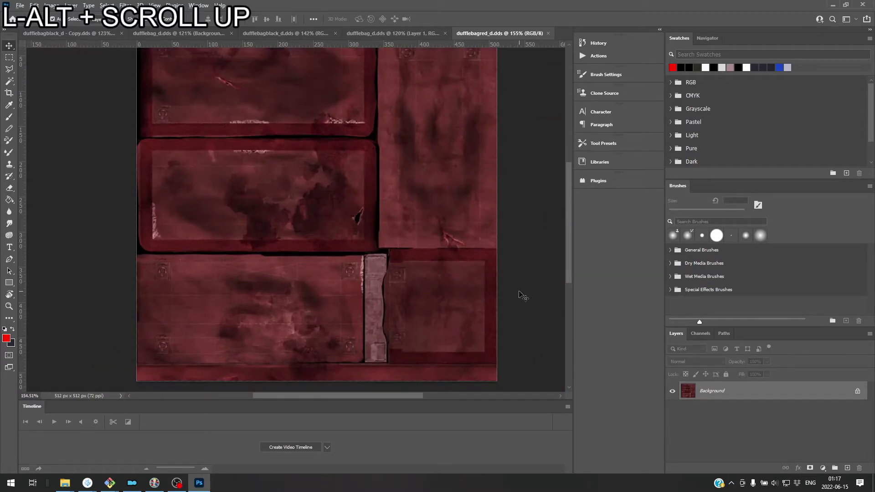
Switch to FNVEdit and look through the armor and leveled item records of CIBS.esp
scroll(522, 296, "down", 2)
key("alt+Tab")
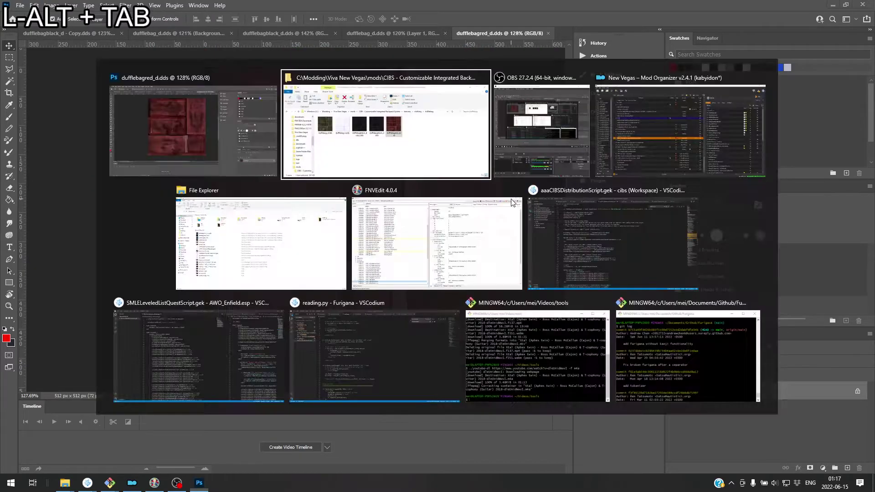
left_click(365, 203)
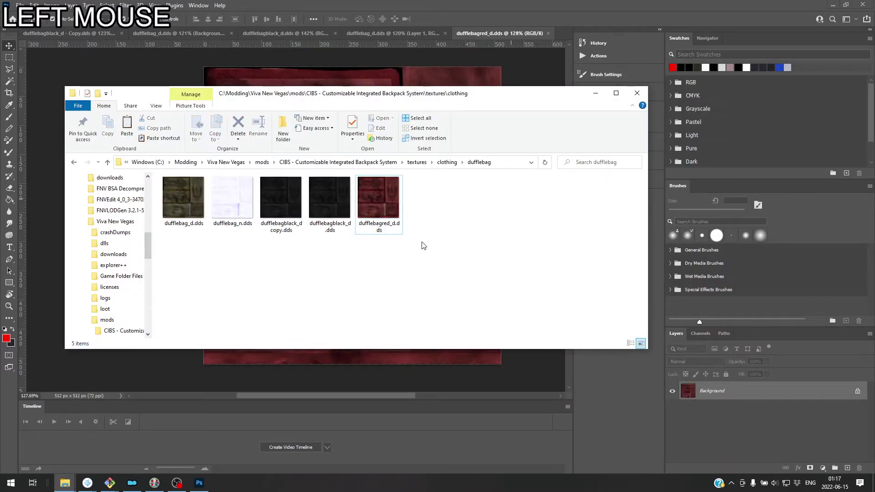
left_click(154, 483)
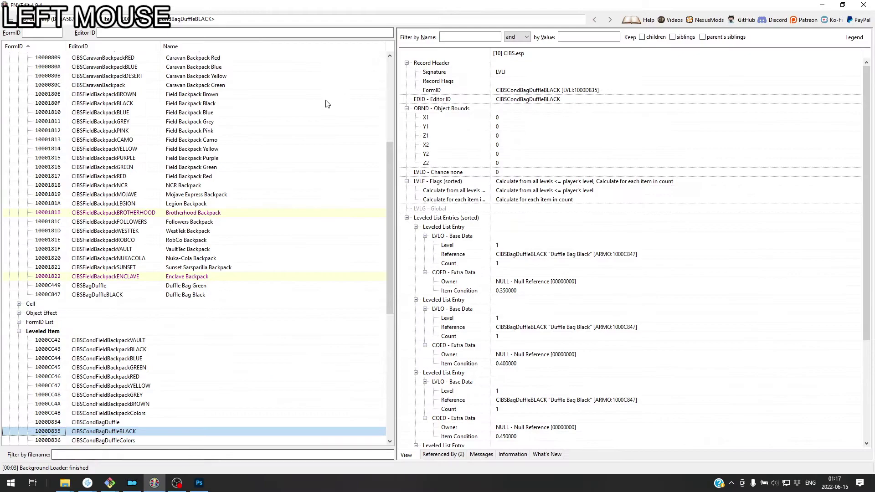
scroll(212, 214, "up", 1)
scroll(212, 214, "down", 8)
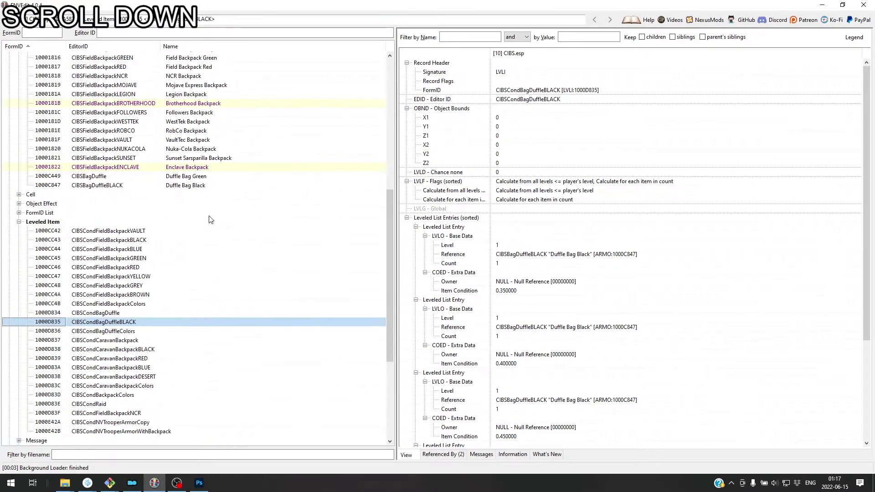
scroll(209, 220, "down", 4)
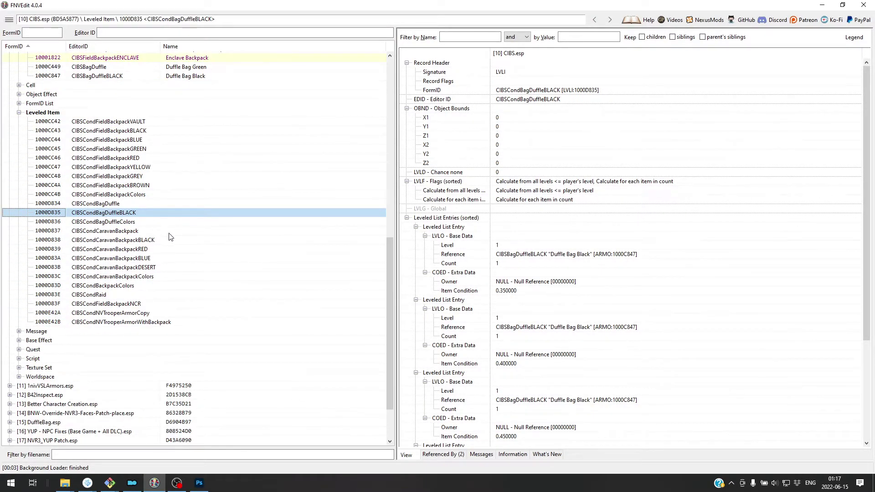
scroll(170, 238, "down", 3)
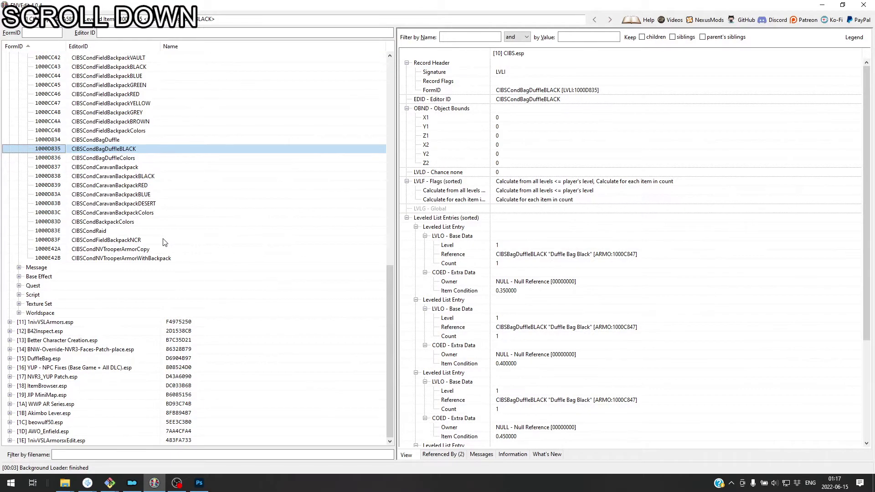
scroll(164, 242, "up", 13)
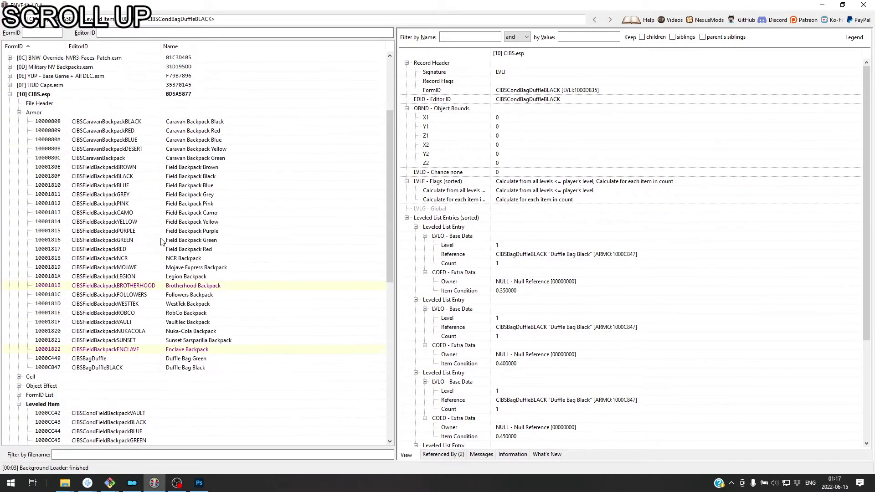
Compare the armor records of the black and green duffle bags in CIBS.esp
left_click(121, 366)
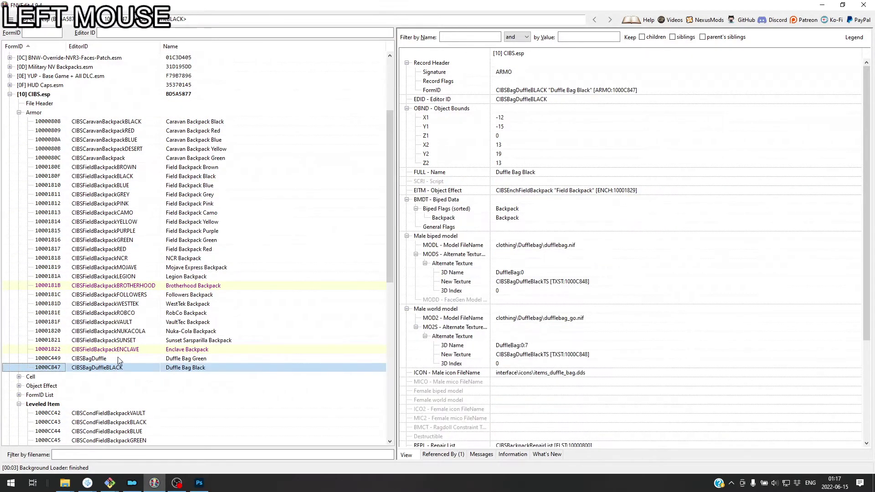
left_click(118, 358)
scroll(131, 359, "down", 3)
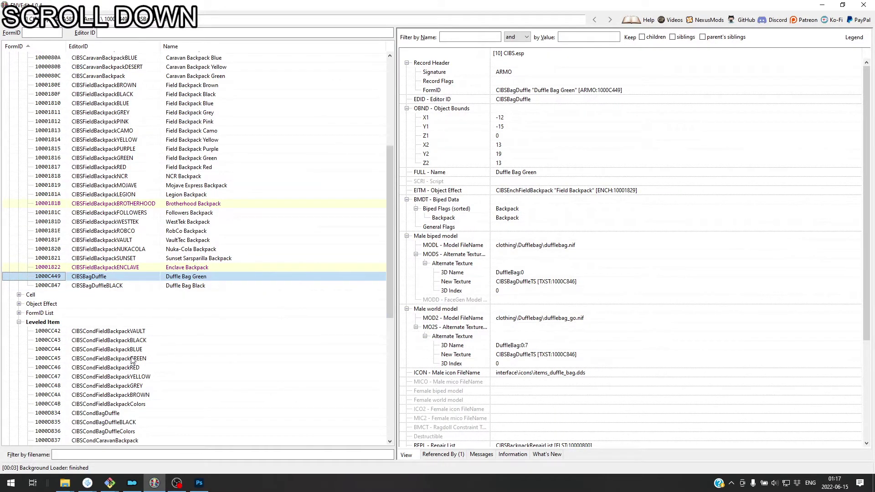
right_click(161, 273)
left_click(129, 286)
scroll(128, 286, "up", 1)
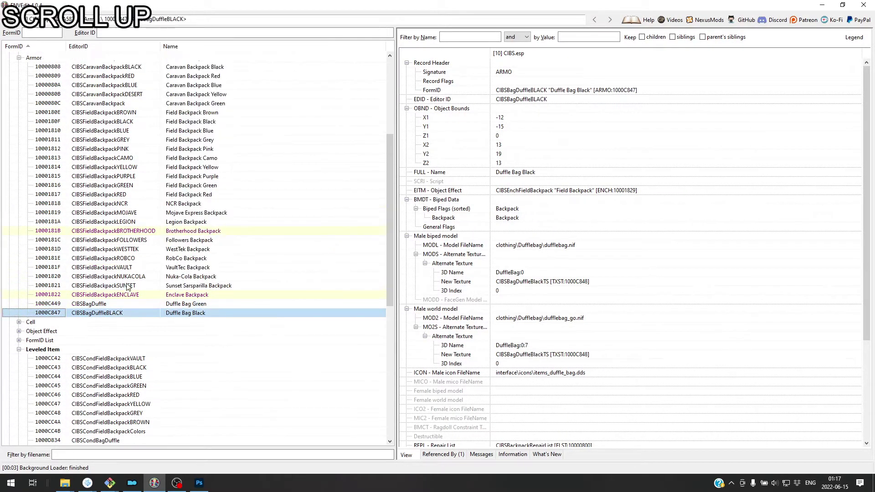
Copy the CIBSBagDuffle armor record as a new record into CIBS.esp with the editor ID CIBSBagDuffleRED
right_click(197, 304)
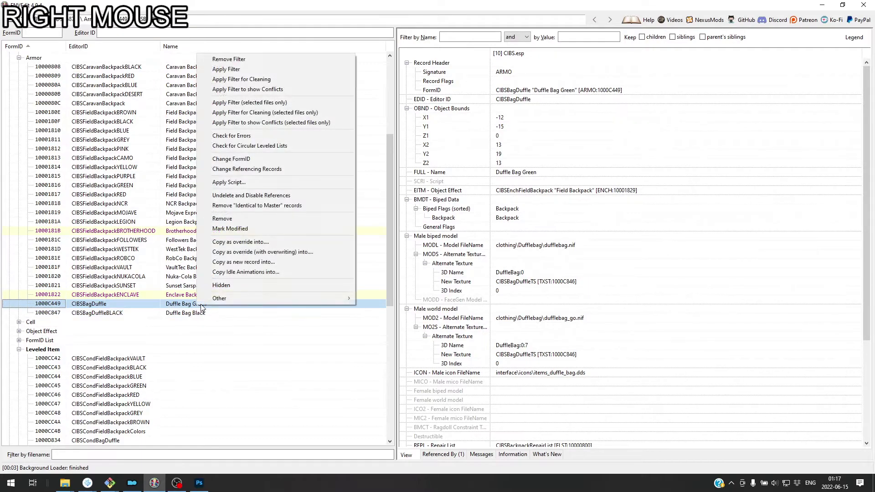
left_click(235, 261)
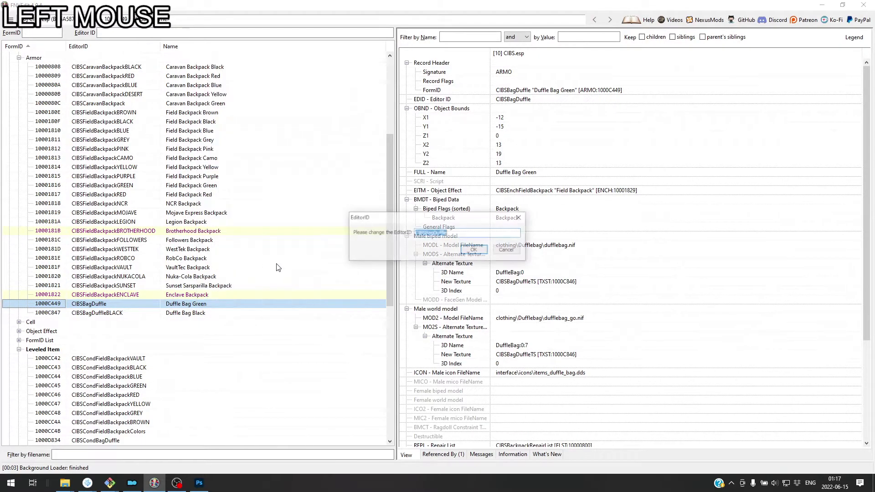
left_click(467, 233)
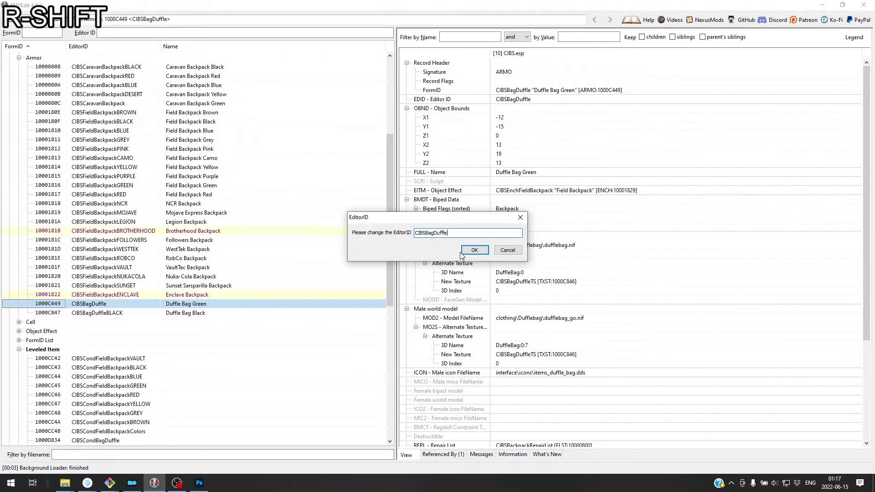
type("RE")
key("Return")
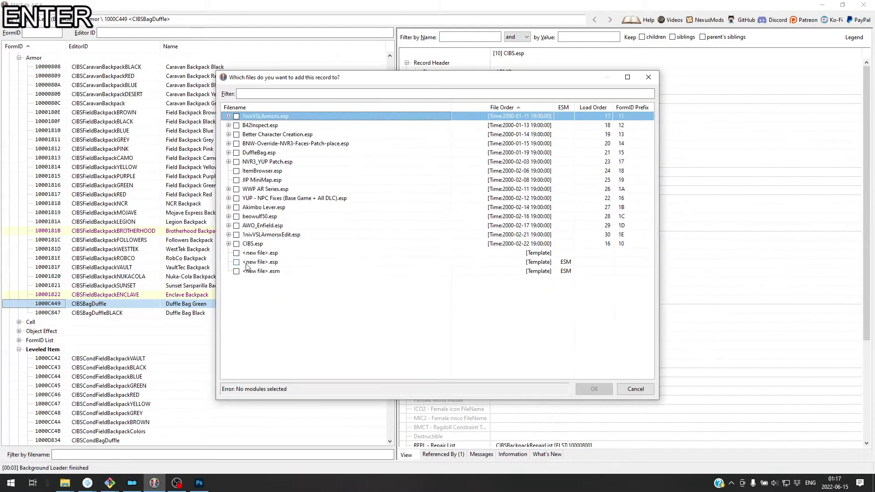
double_click(255, 244)
left_click(209, 324)
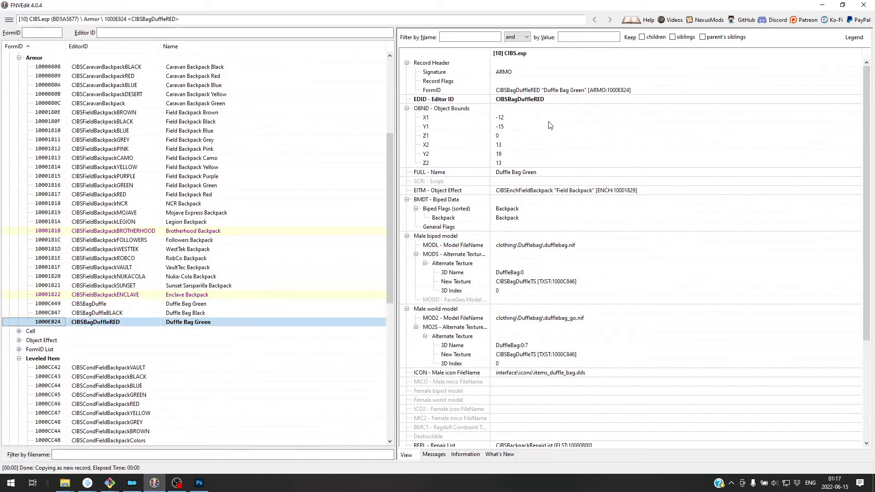
Change the full name of the CIBSBagDuffleRED record to Duffle Bag Red
double_click(507, 173)
key("Escape")
right_click(508, 173)
left_click(519, 178)
left_click(462, 232)
left_click_drag(462, 232, 439, 232)
type("Red")
left_click(472, 250)
Set the object effect of the red duffle bag record to CIBSEnchBagDuffle "Duffle Bag"
double_click(524, 191)
key("ctrl+v")
key("Return")
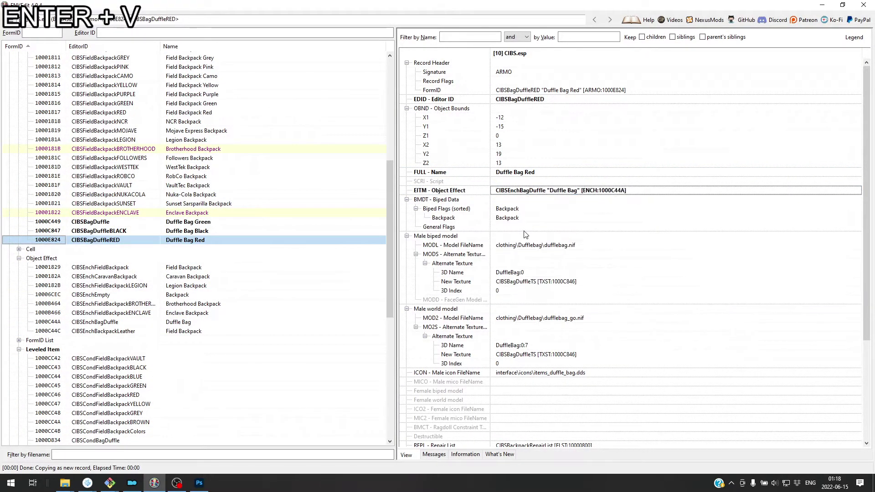
Check the model, alternate texture and icon fields of the CIBSBagDuffleRED record
scroll(574, 250, "down", 4)
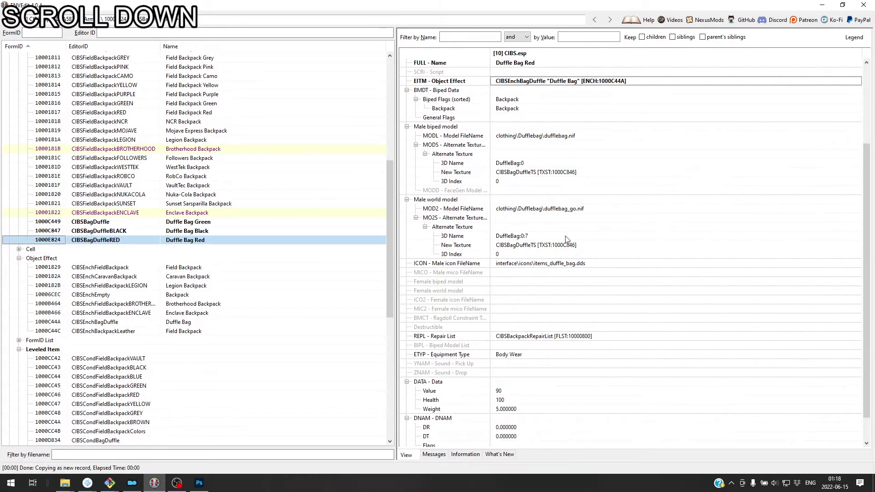
scroll(575, 190, "down", 1)
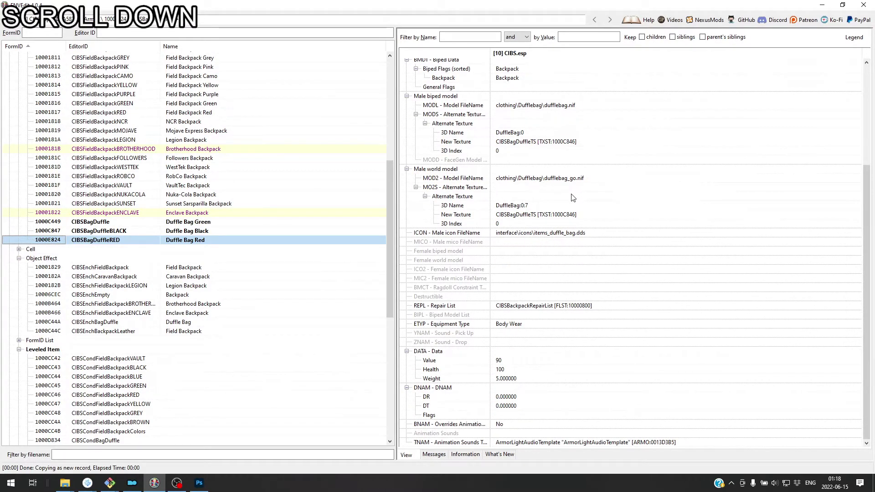
left_click(560, 234)
scroll(548, 324, "up", 5)
scroll(548, 324, "down", 5)
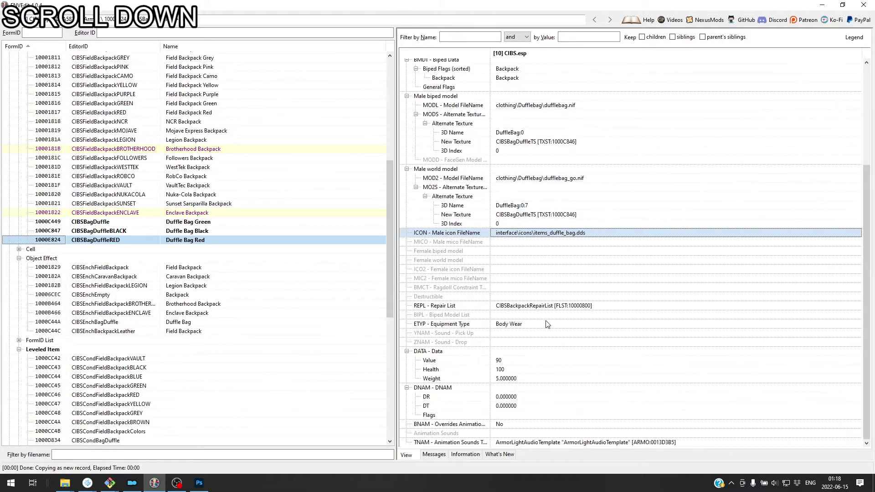
left_click(540, 215)
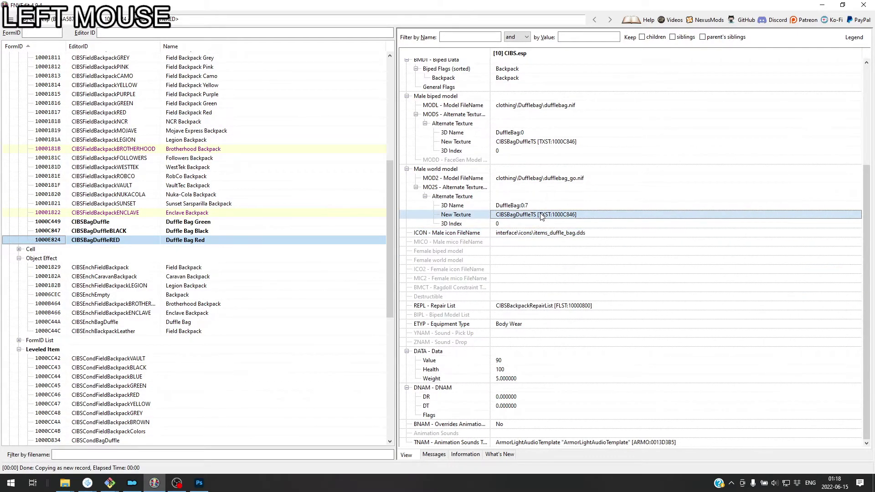
Copy the CIBSBagDuffleTS texture set as a new record into CIBS.esp with the editor ID CIBSBagDuffleRedTS
scroll(248, 242, "down", 11)
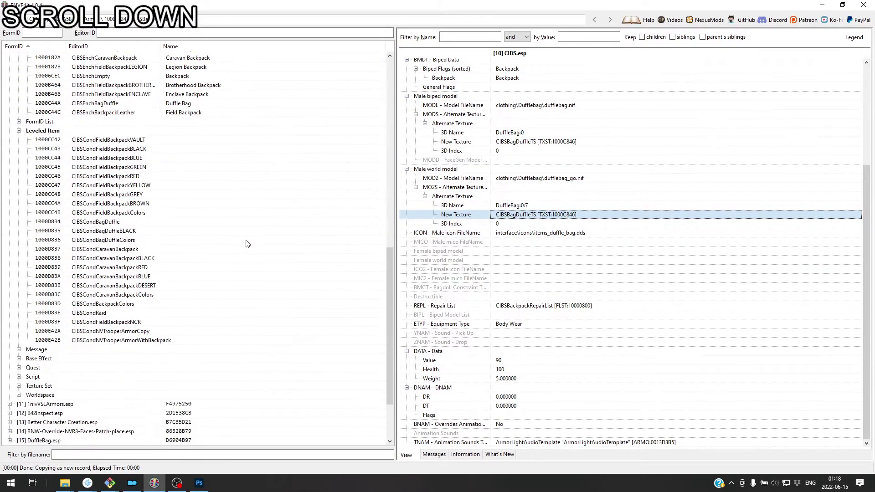
left_click(18, 304)
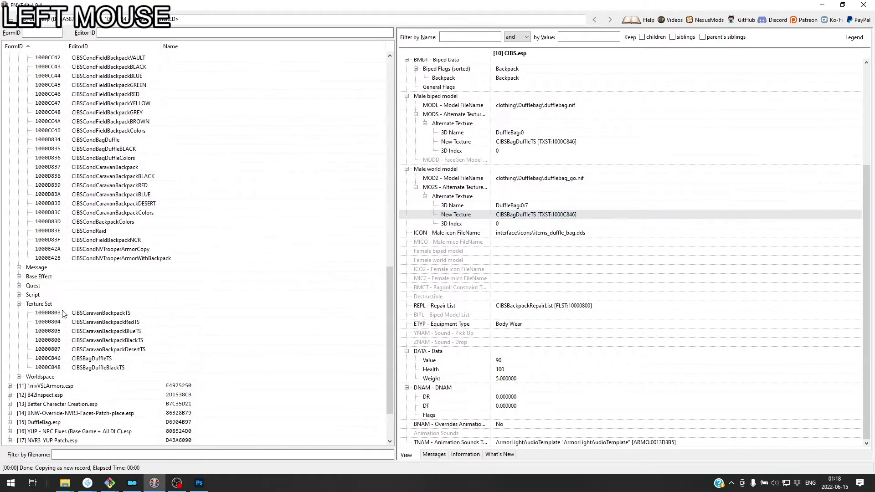
left_click(121, 359)
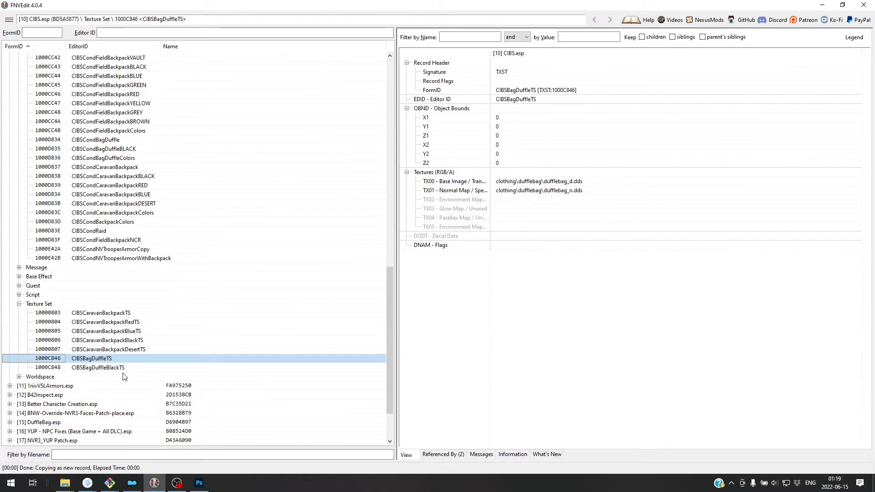
right_click(114, 362)
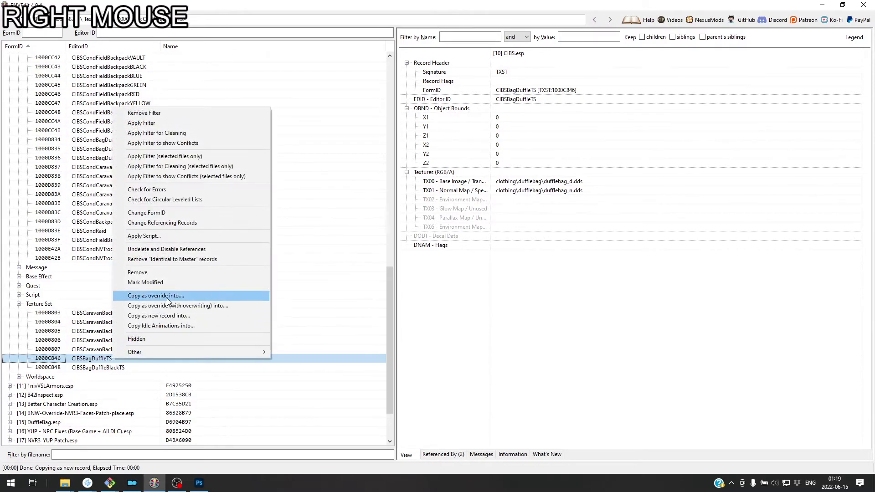
left_click(146, 317)
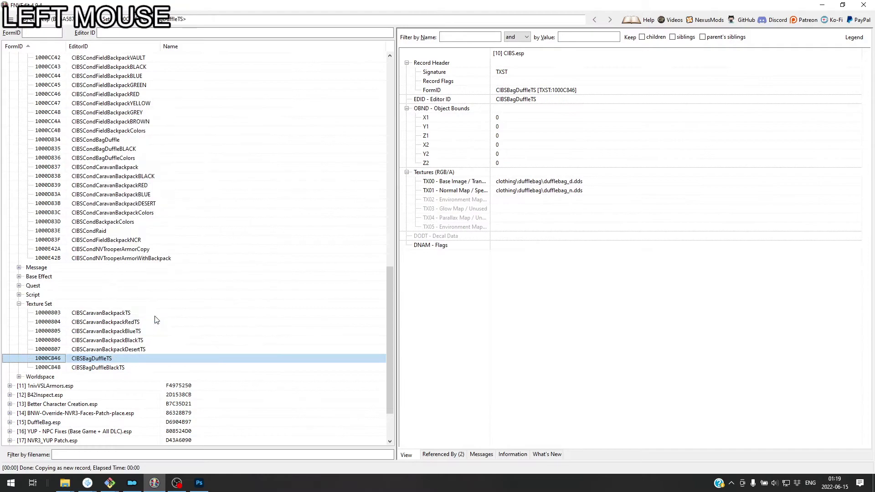
left_click(461, 233)
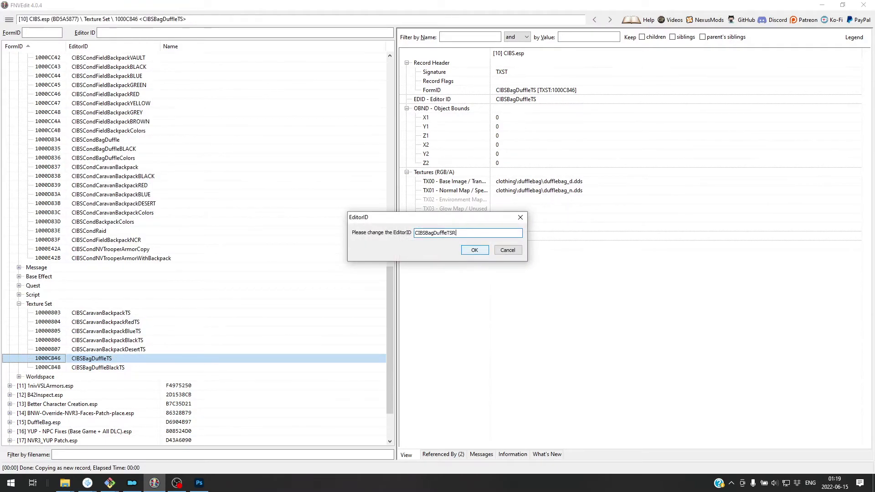
key("BackSpace")
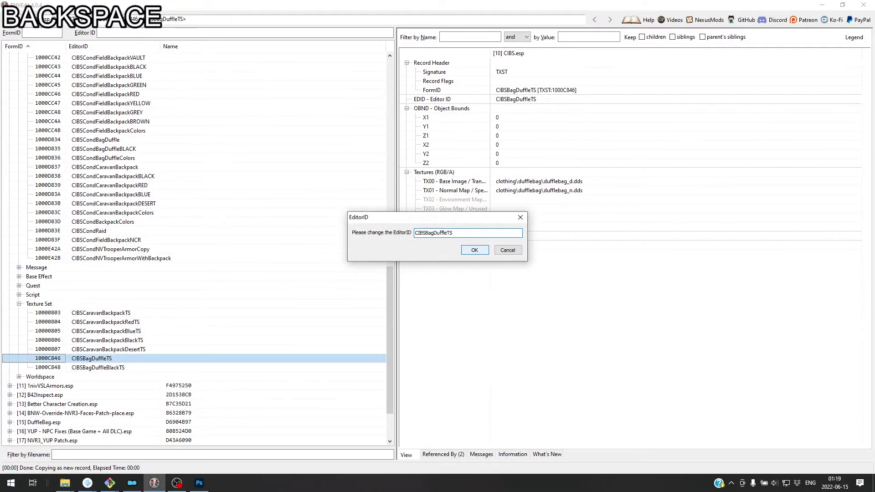
key("Left")
type("R")
key("Return")
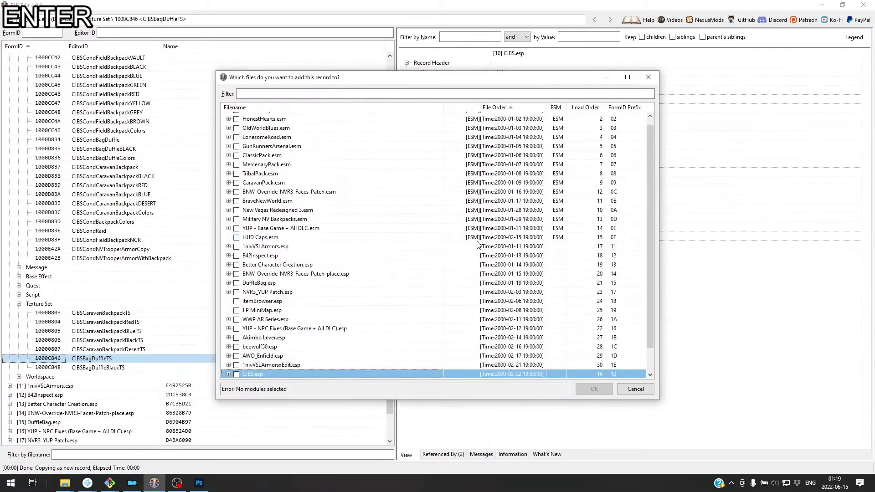
double_click(287, 375)
left_click(134, 378)
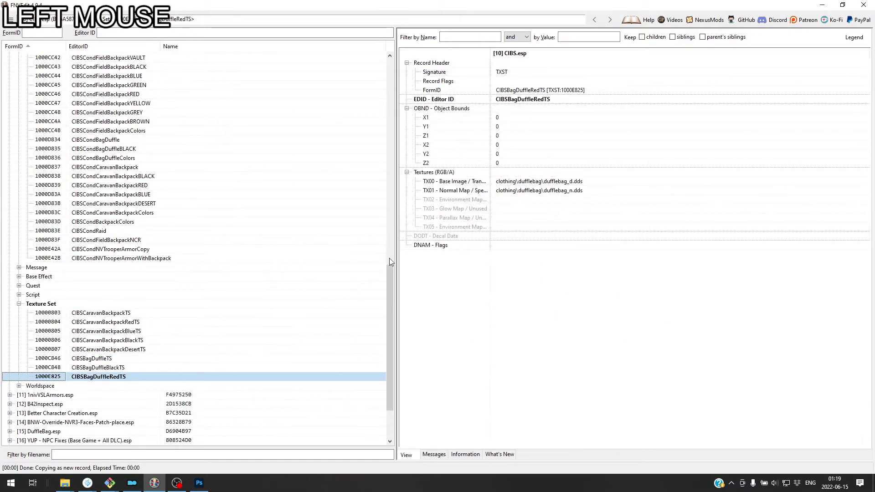
Point the base image of the CIBSBagDuffleRedTS texture set to clothing\dufflebag\dufflebagred_d.dds
double_click(565, 181)
key("Escape")
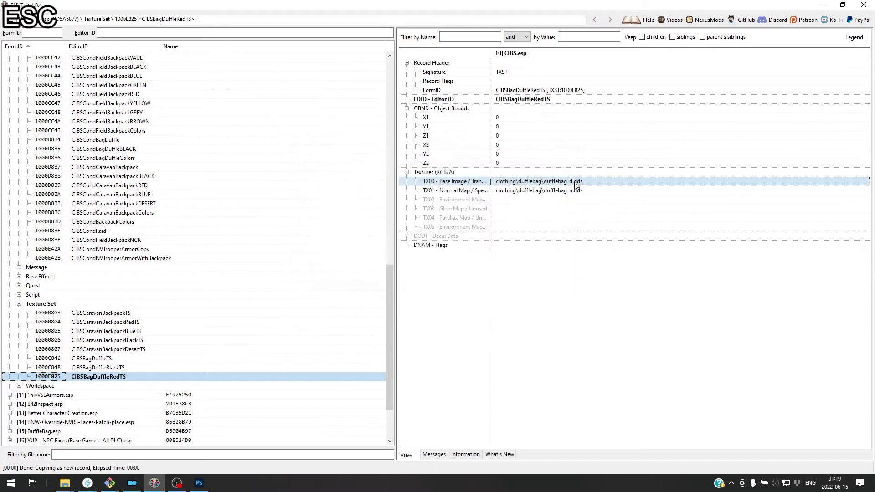
right_click(577, 184)
left_click(595, 190)
left_click(477, 233)
type("red_d.dds")
left_click(469, 250)
Return to the CIBSBagDuffleRED armor record and set its male world model's new alternate texture to CIBSBagDuffleRedTS
key("alt+Left")
double_click(538, 215)
left_click(856, 214)
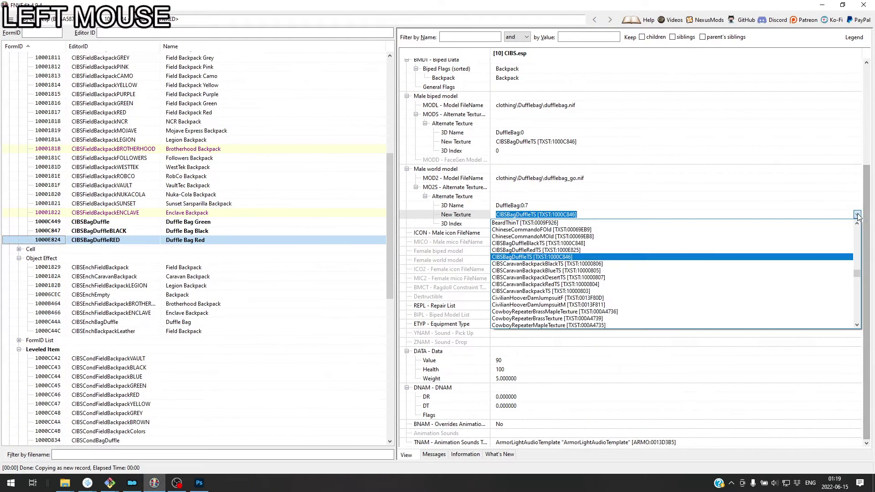
left_click(582, 251)
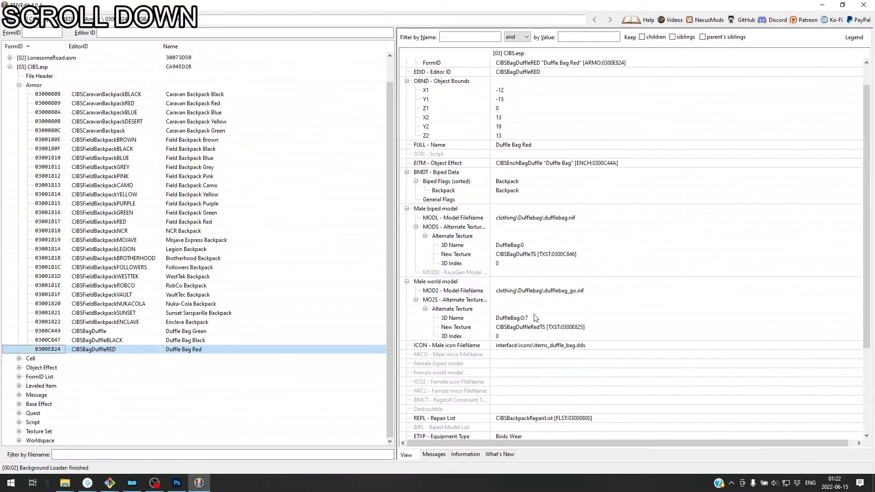
Try to switch the male biped model's new alternate texture by inserting Red into the current texture set name
left_click(556, 255)
left_click(557, 256)
left_click(534, 254)
type("Red")
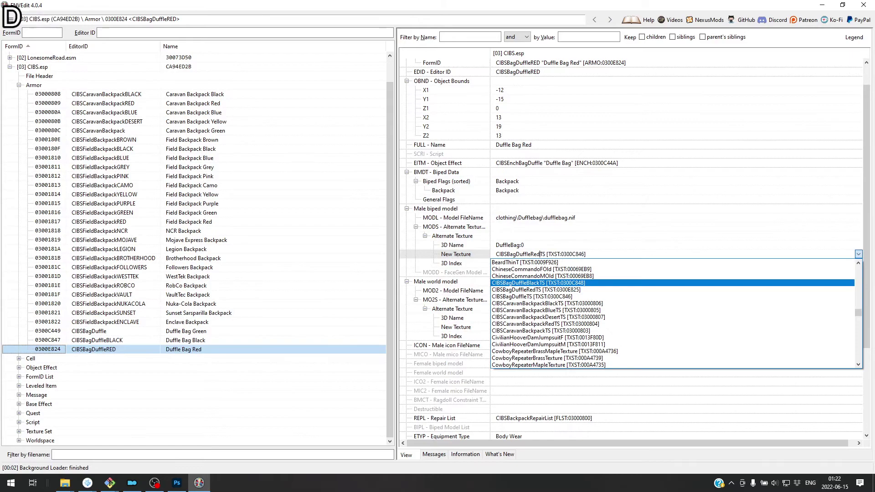
key("Return")
Set the male biped model's new alternate texture to CIBSBagDuffleRedTS in the CIBSBagDuffleRED record
left_click(544, 259)
left_click(543, 259)
type("Red")
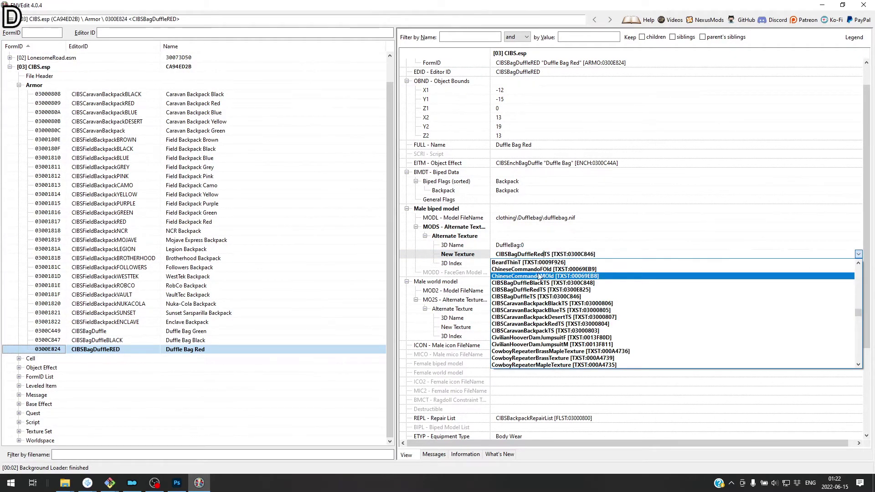
left_click_drag(596, 253, 538, 250)
key("BackSpace")
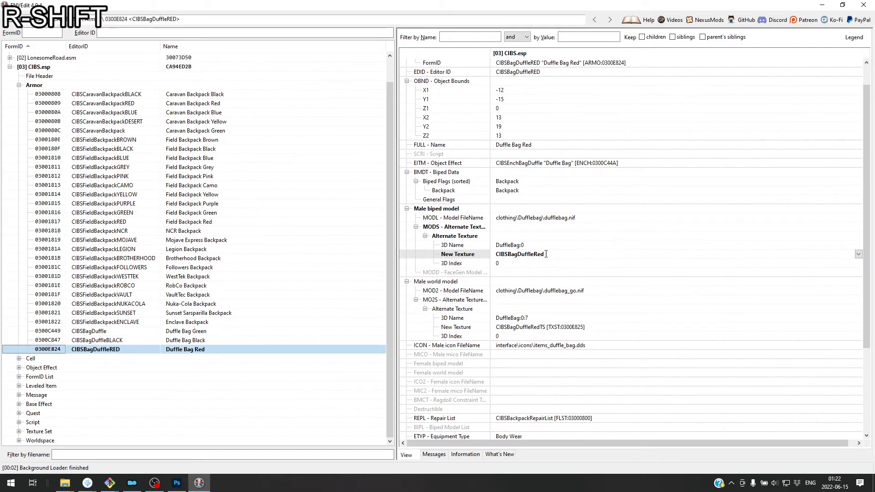
key("BackSpace")
type("d")
key("BackSpace")
type("d")
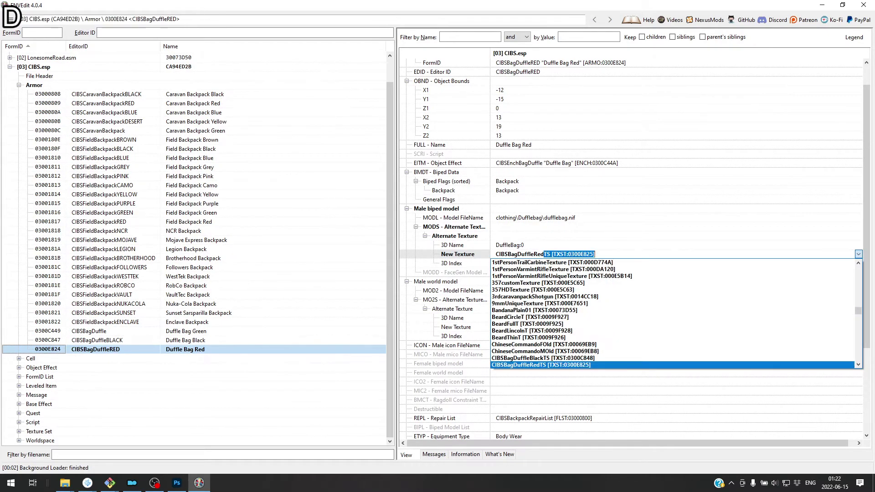
key("Return")
Save the changes to CIBS.esp and exit FNVEdit
key("ctrl+s")
left_click(504, 389)
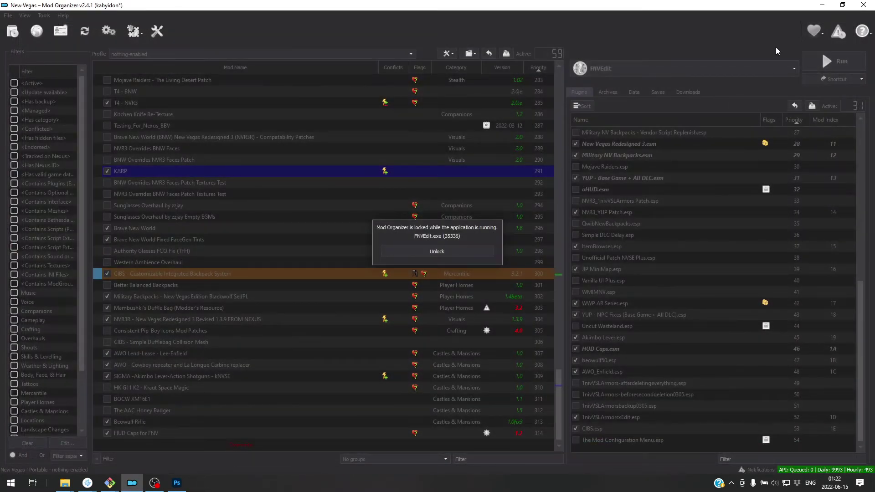
Switch the executable in Mod Organizer from FNVEdit to the game and launch it
left_click(757, 68)
left_click(660, 119)
left_click(813, 72)
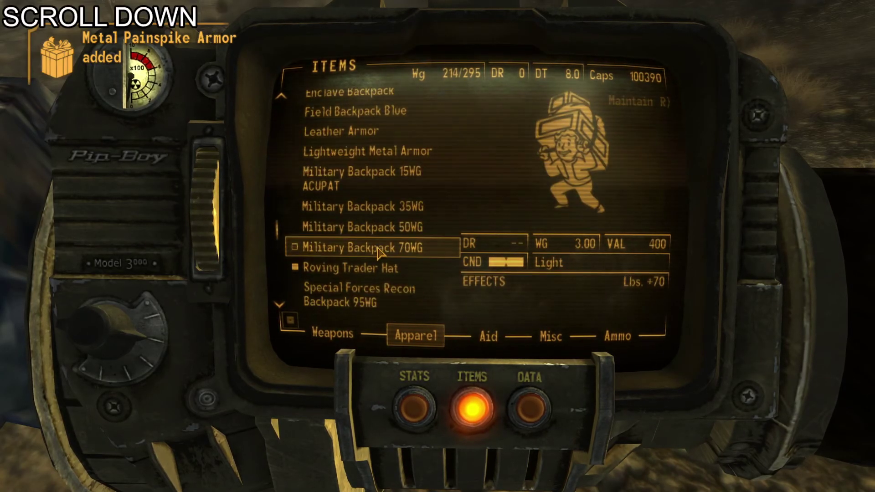
Give the player the red duffle bag with the console command player.additem cibsbagdufflered and equip Duffle Bag Red in the Pip-Boy
key("Tab")
key("grave")
key("Up")
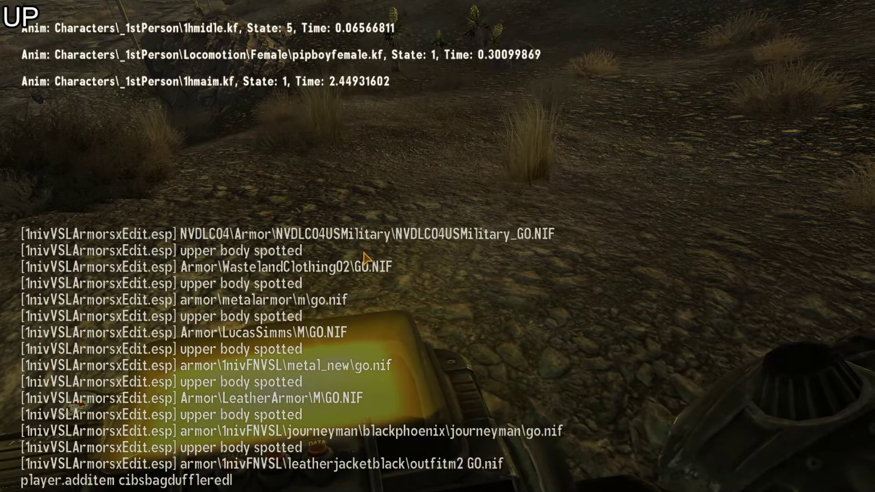
key("Return")
key("grave")
key("Tab")
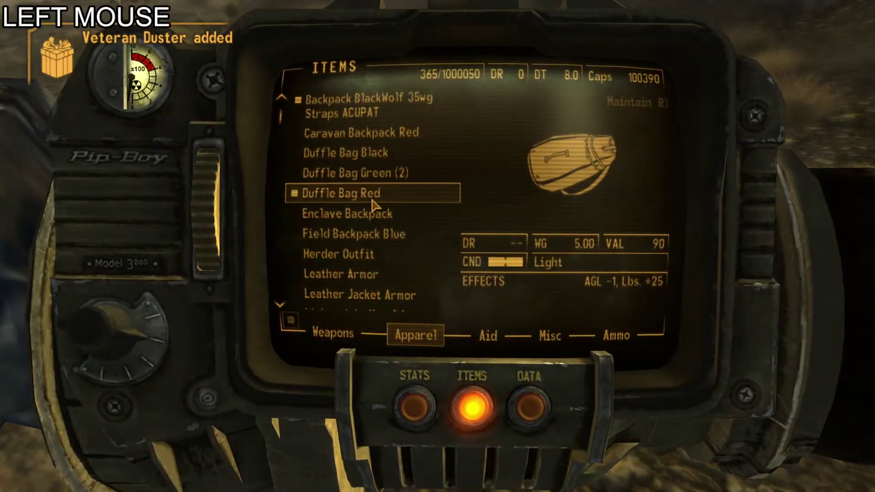
Examine the equipped red duffle bag on the character in third-person view
key("Tab")
key("f")
scroll(437, 246, "down", 3)
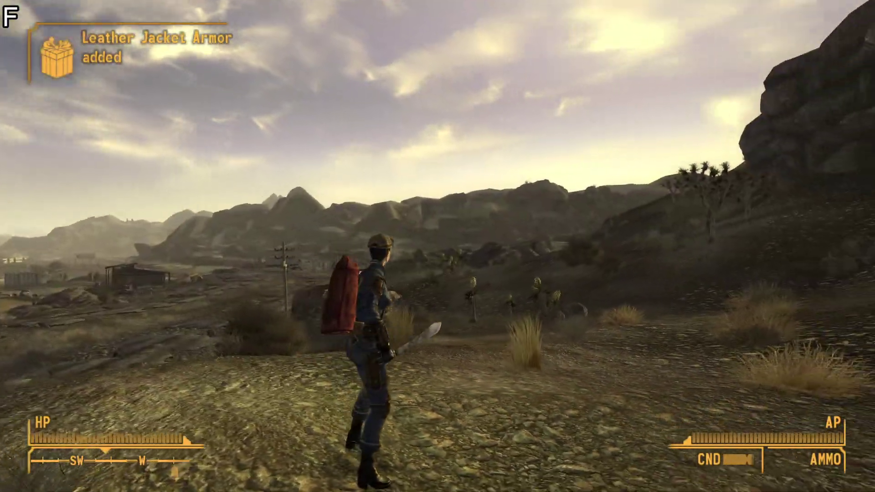
key("w")
key("f")
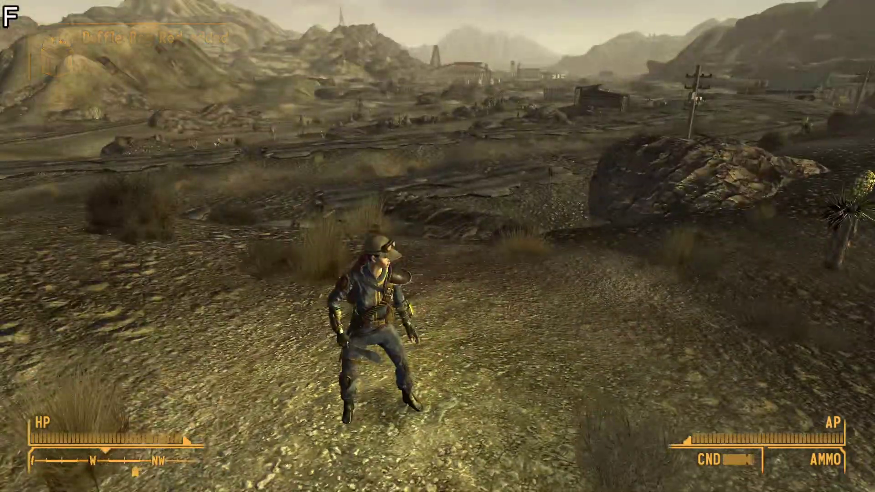